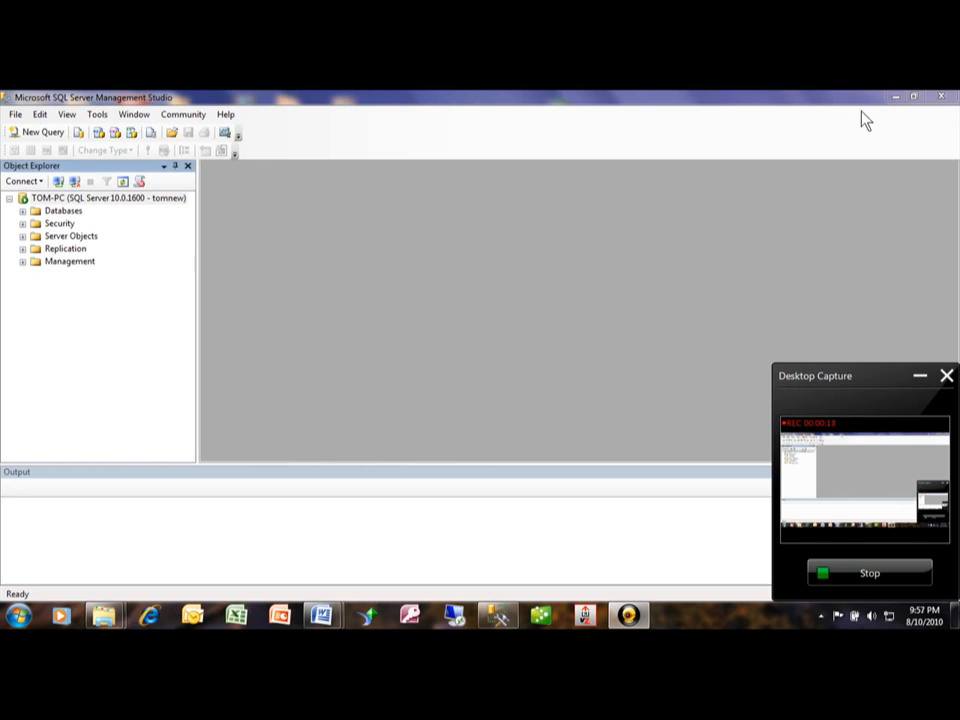
Launch SQL Server Business Intelligence Development Studio from the Microsoft SQL Server 2008 folder on the desktop.
{"action": "left_click", "coordinate": [896, 98]}
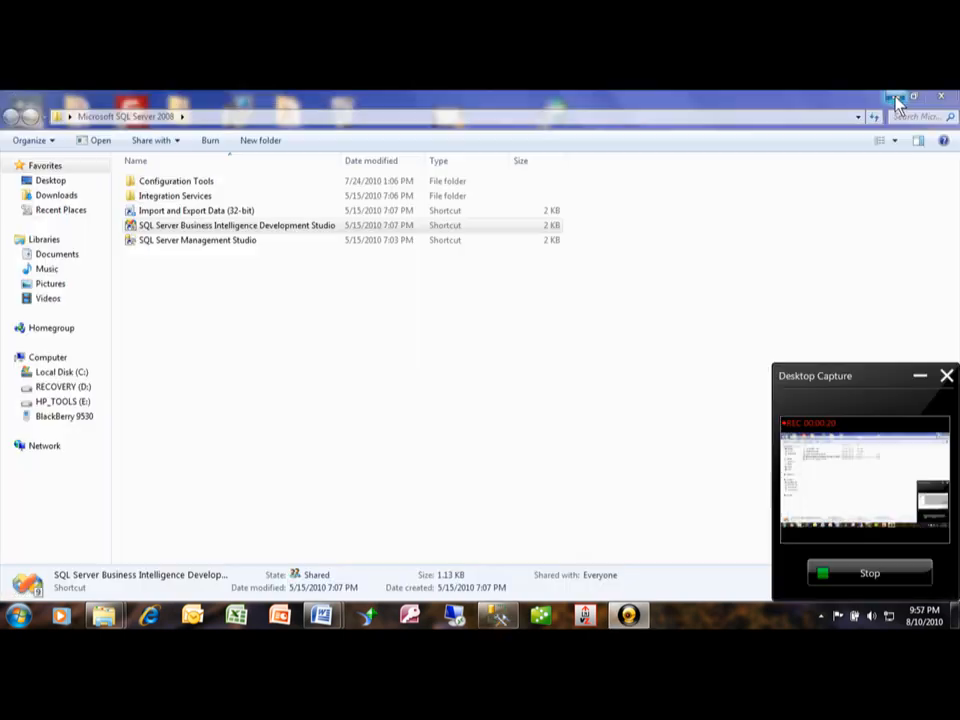
{"action": "left_click", "coordinate": [896, 98]}
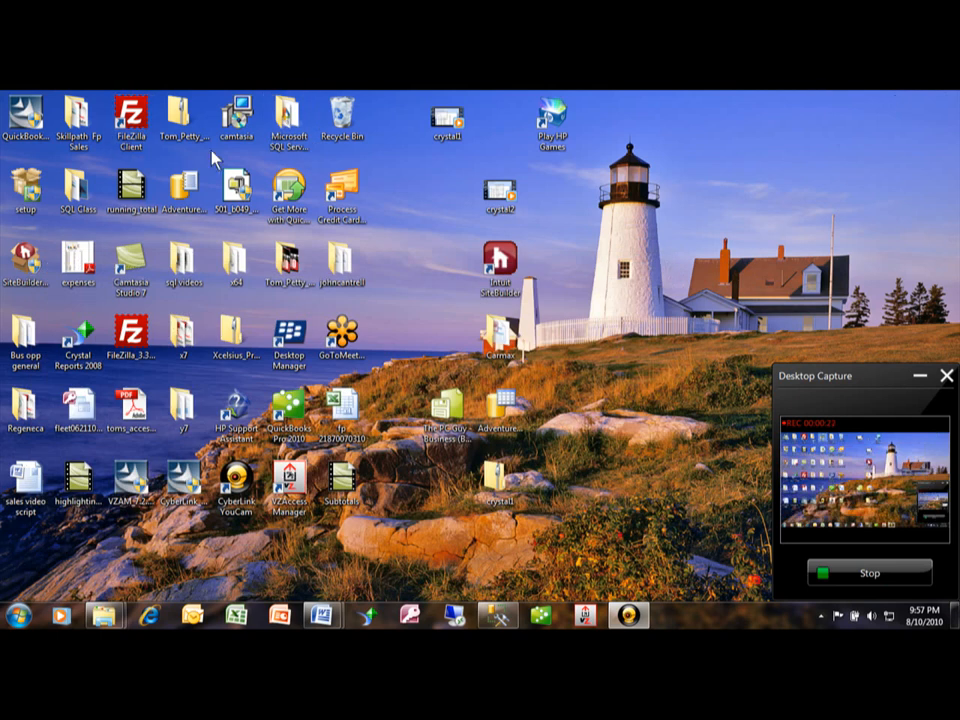
{"action": "double_click", "coordinate": [297, 146]}
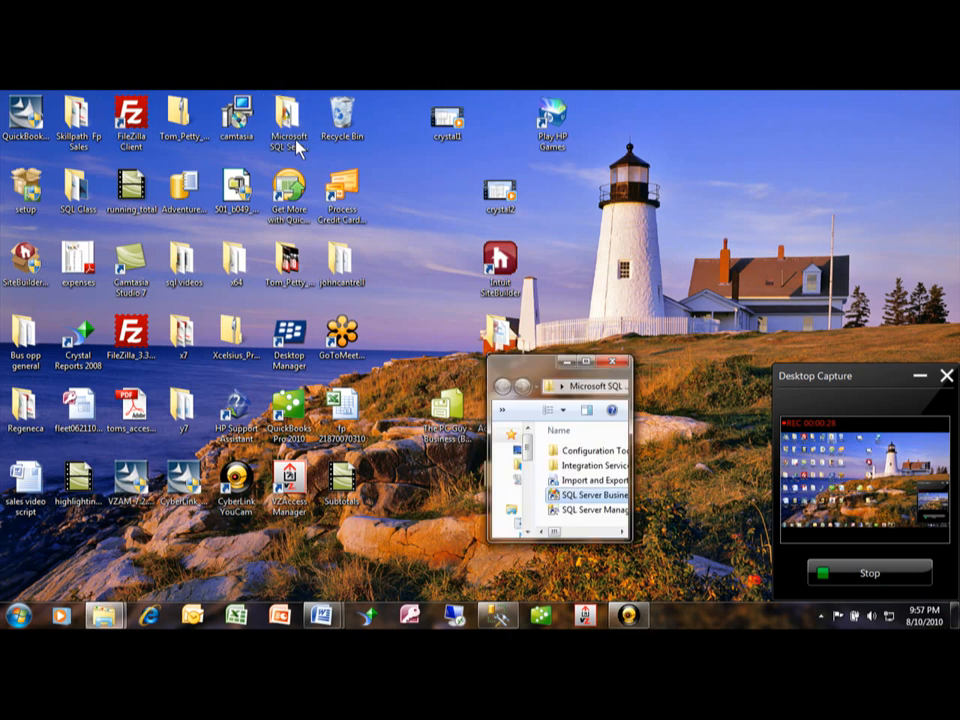
{"action": "left_click", "coordinate": [584, 369]}
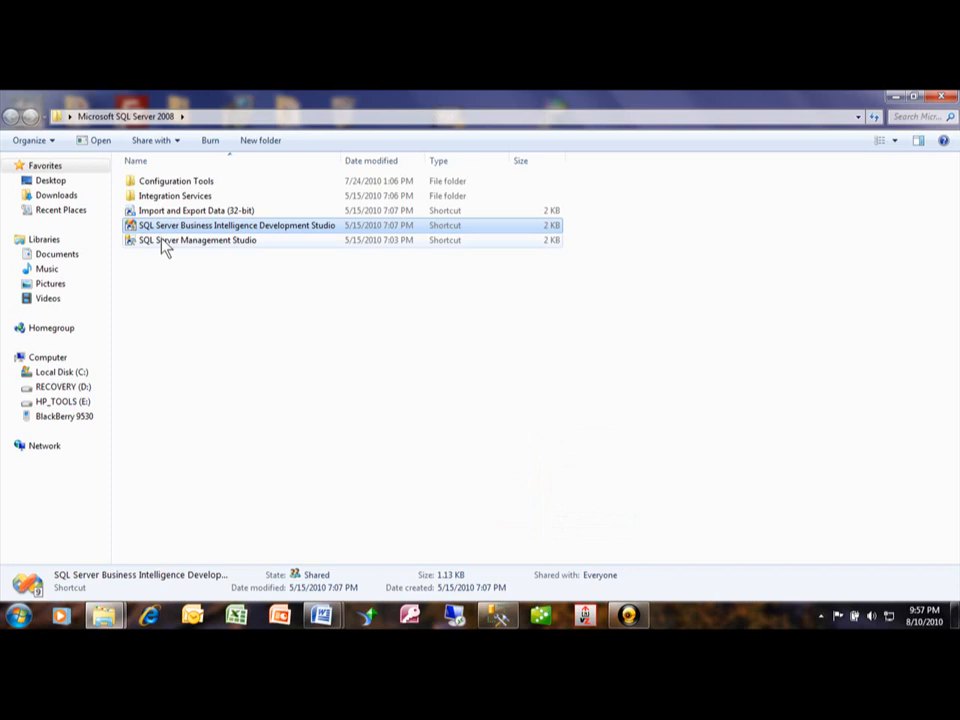
{"action": "double_click", "coordinate": [281, 228]}
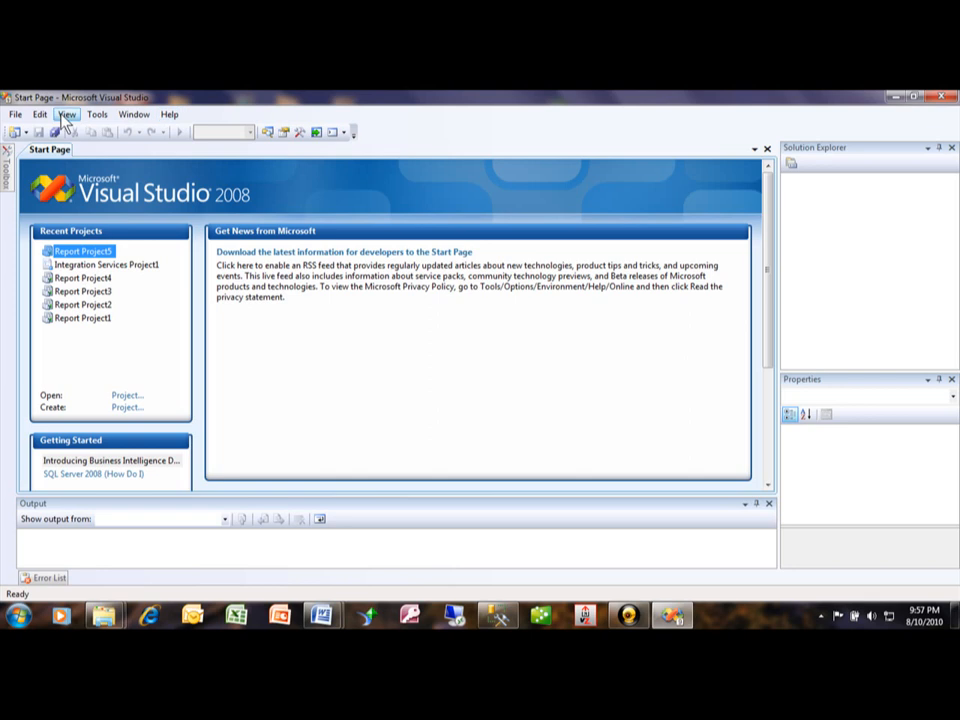
Create a new project from the Report Server Project Wizard template and continue past the wizard's welcome page.
{"action": "left_click", "coordinate": [16, 115]}
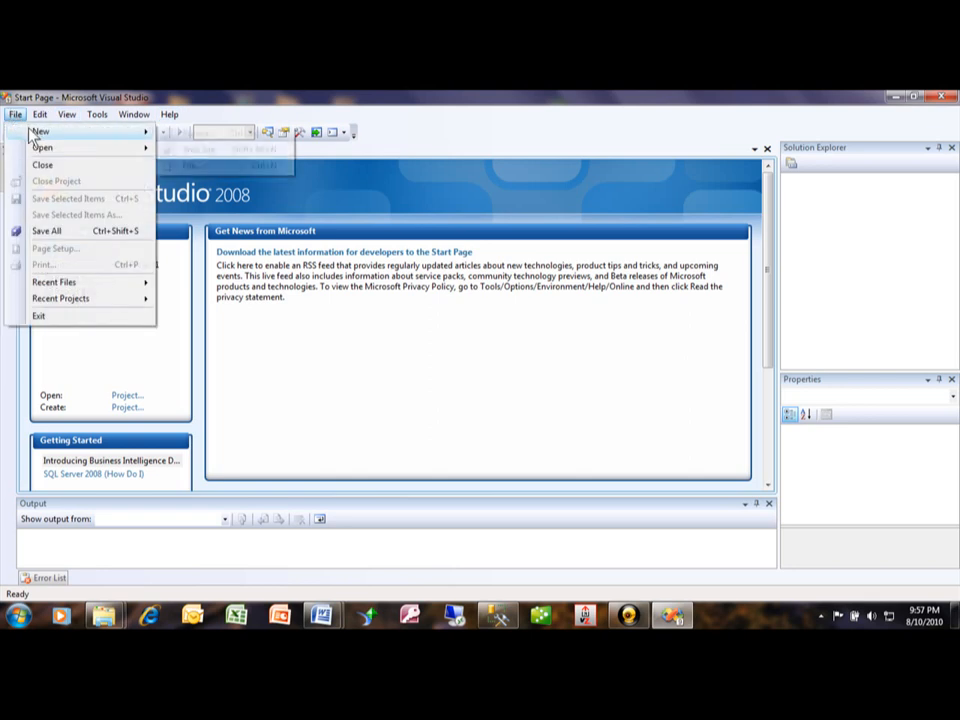
{"action": "mouse_move", "coordinate": [38, 133]}
{"action": "left_click", "coordinate": [198, 134]}
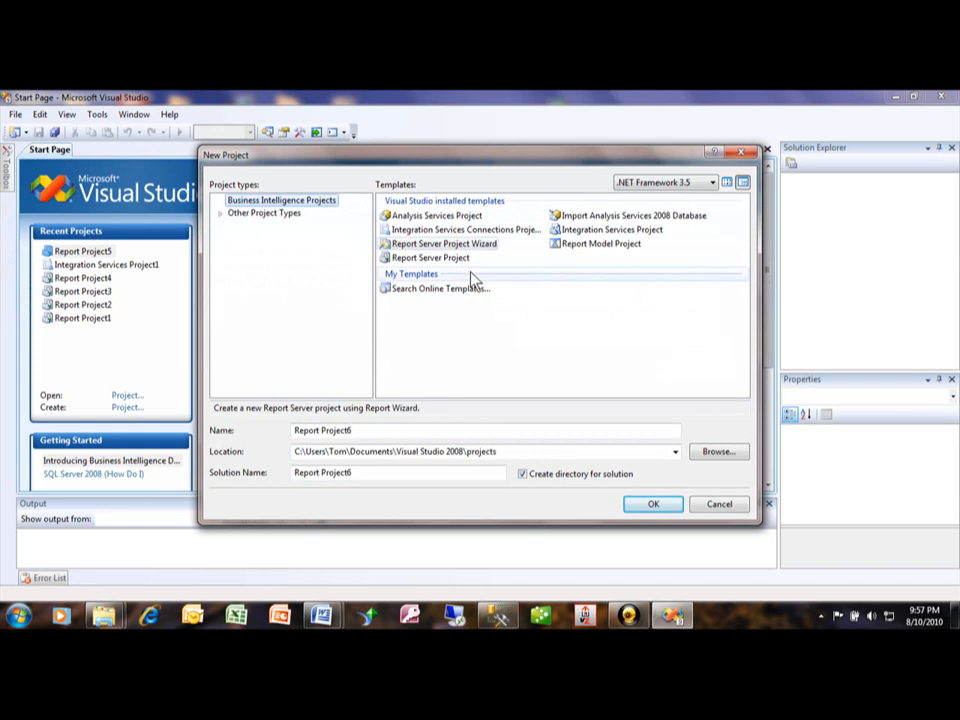
{"action": "double_click", "coordinate": [422, 246]}
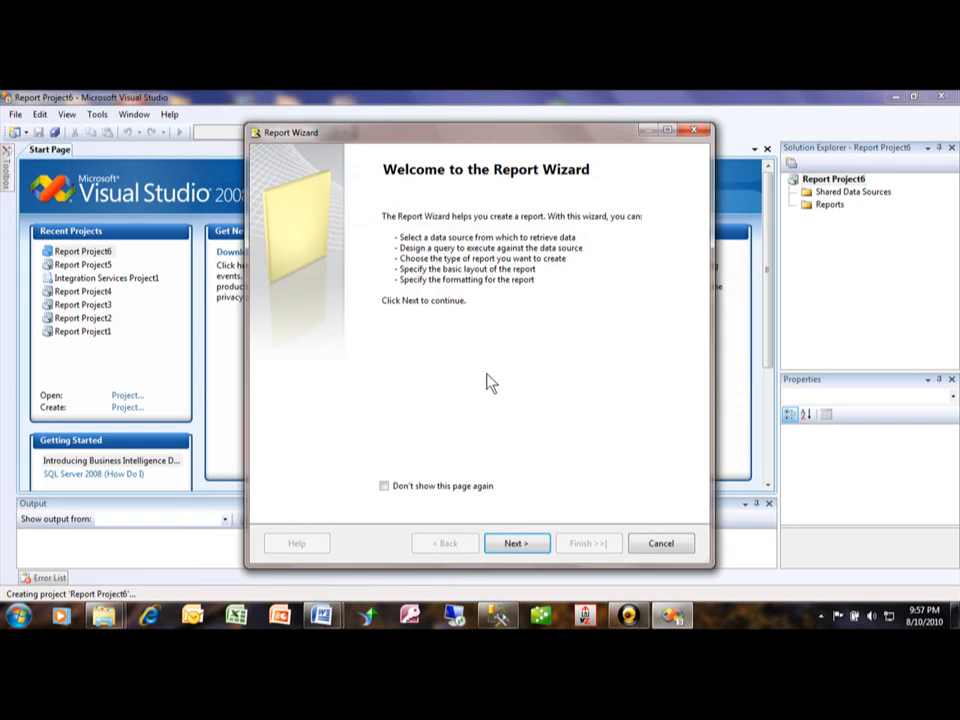
{"action": "left_click", "coordinate": [513, 543]}
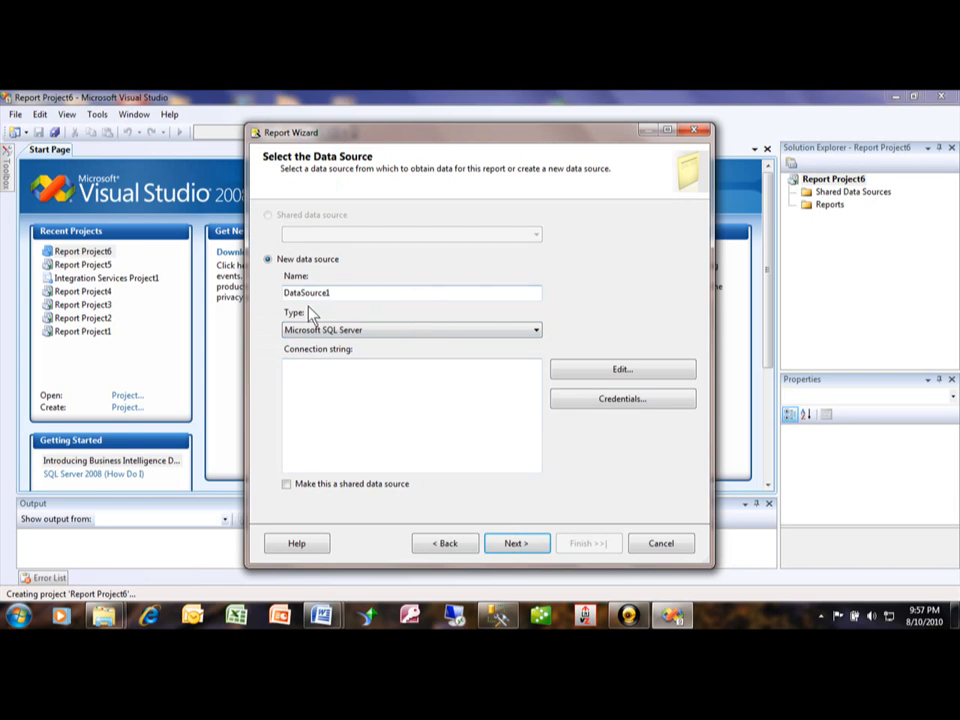
Keep Microsoft SQL Server as the data source type and set the connection's server name to Tom-PC.
{"action": "left_click", "coordinate": [424, 337]}
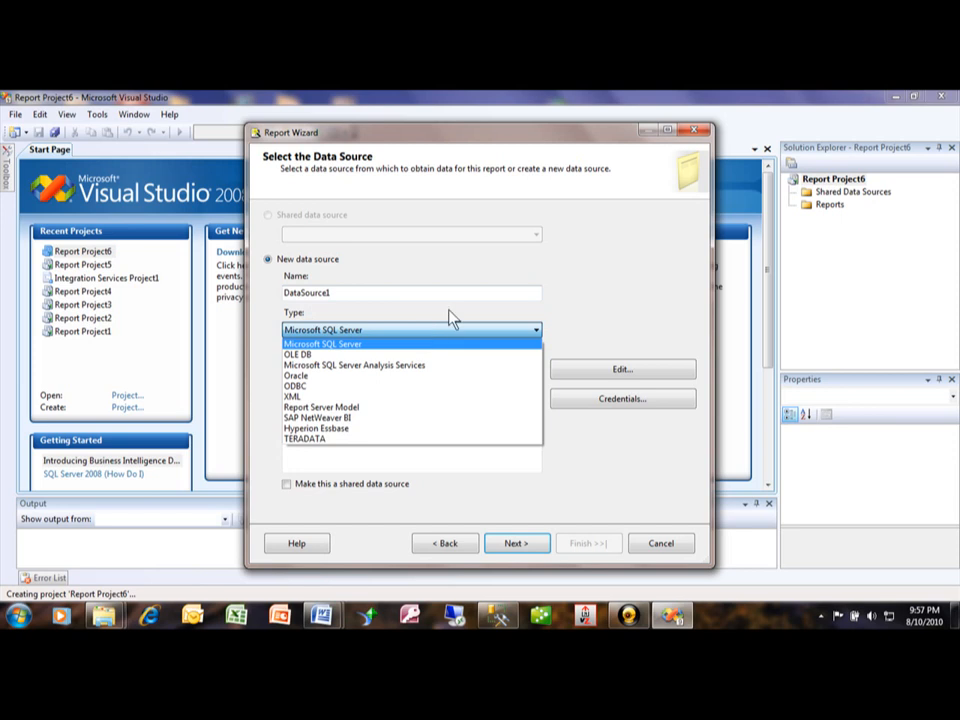
{"action": "left_click", "coordinate": [451, 318]}
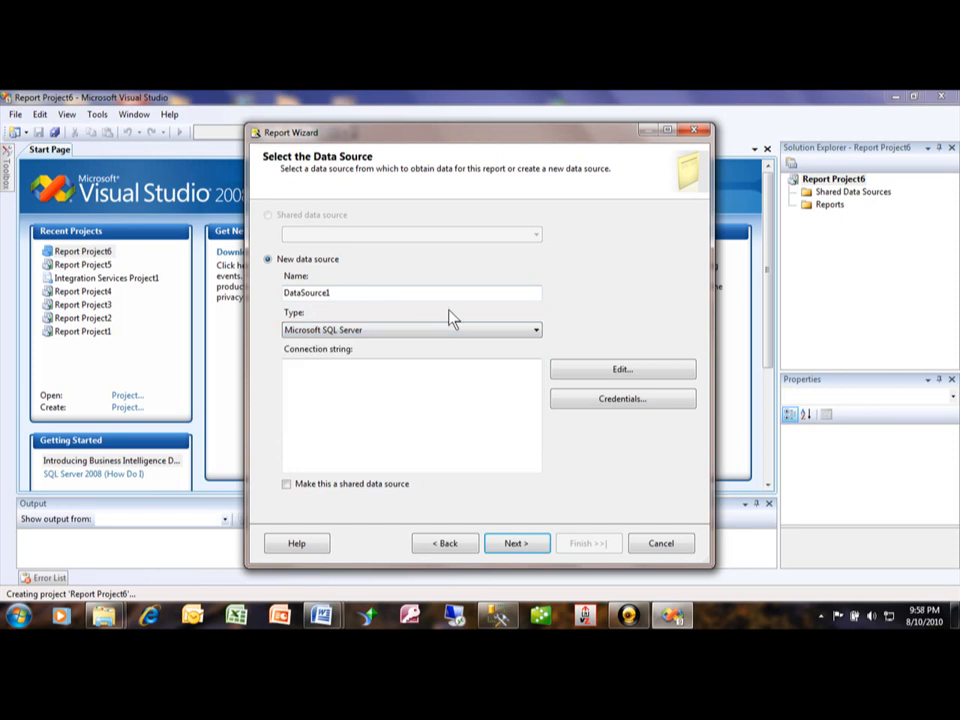
{"action": "left_click", "coordinate": [591, 381]}
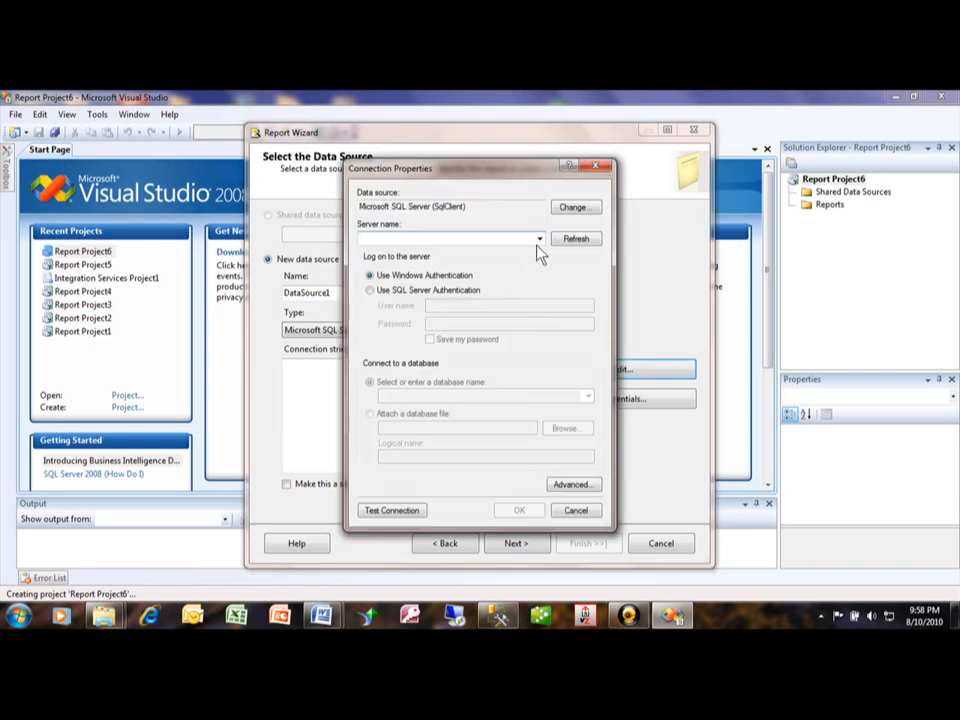
{"action": "left_click", "coordinate": [539, 239]}
{"action": "left_click", "coordinate": [500, 239]}
{"action": "type", "text": "Tom"}
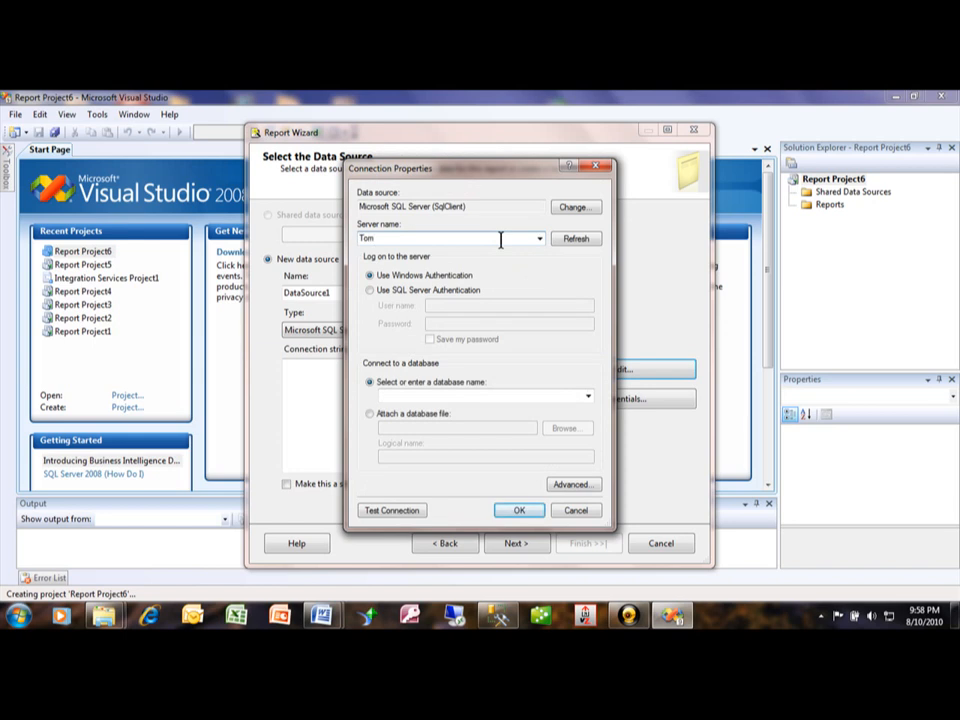
{"action": "type", "text": "_"}
{"action": "key", "text": "BackSpace"}
{"action": "type", "text": "-PC"}
Use SQL Server Authentication with user name sa, enter the account password and have the password saved.
{"action": "left_click", "coordinate": [380, 292]}
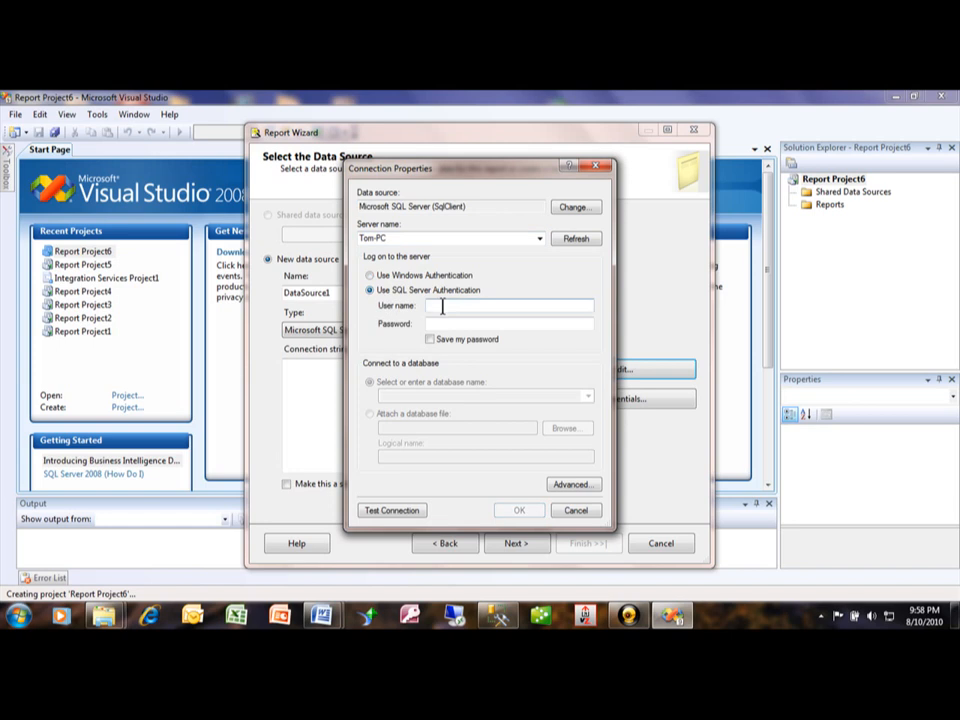
{"action": "left_click", "coordinate": [442, 306]}
{"action": "type", "text": "s"}
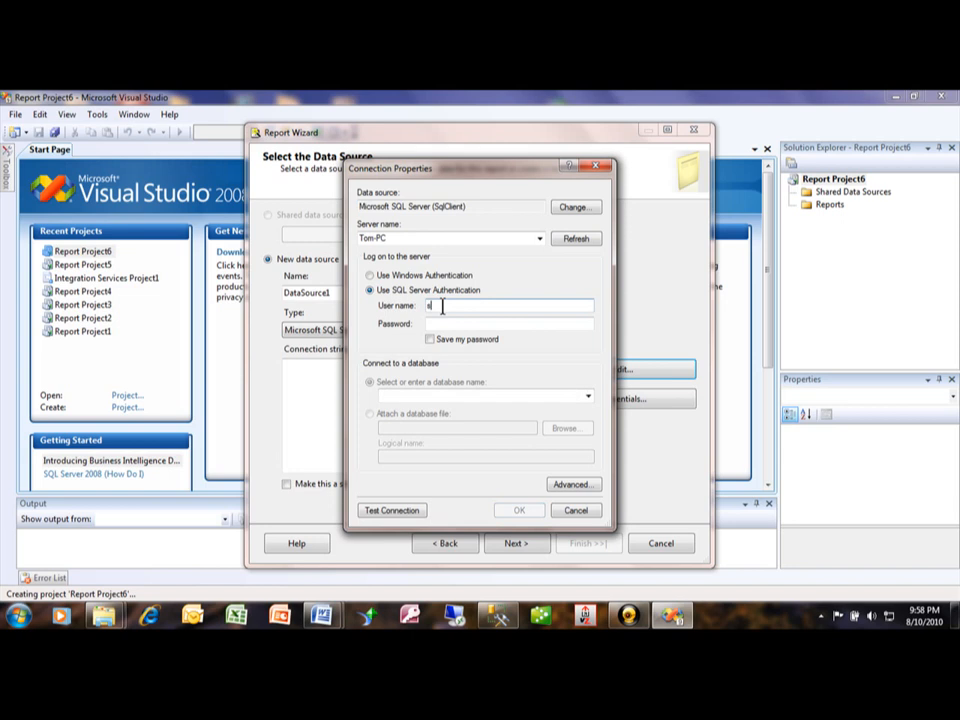
{"action": "type", "text": "a"}
{"action": "key", "text": "Tab"}
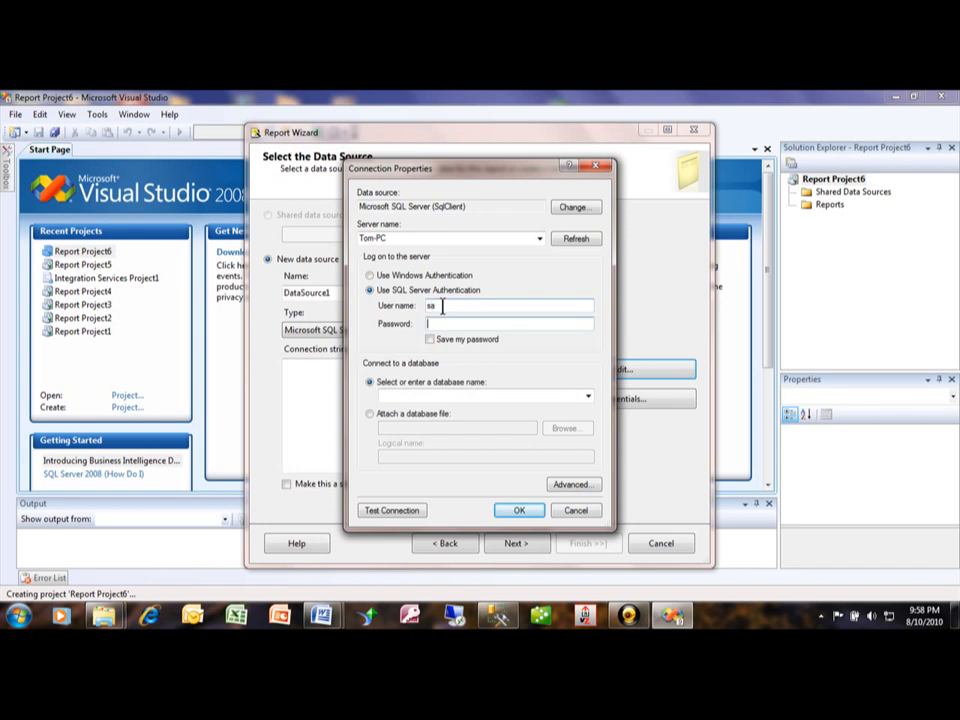
{"action": "type", "text": "•••••"}
{"action": "left_click", "coordinate": [431, 340]}
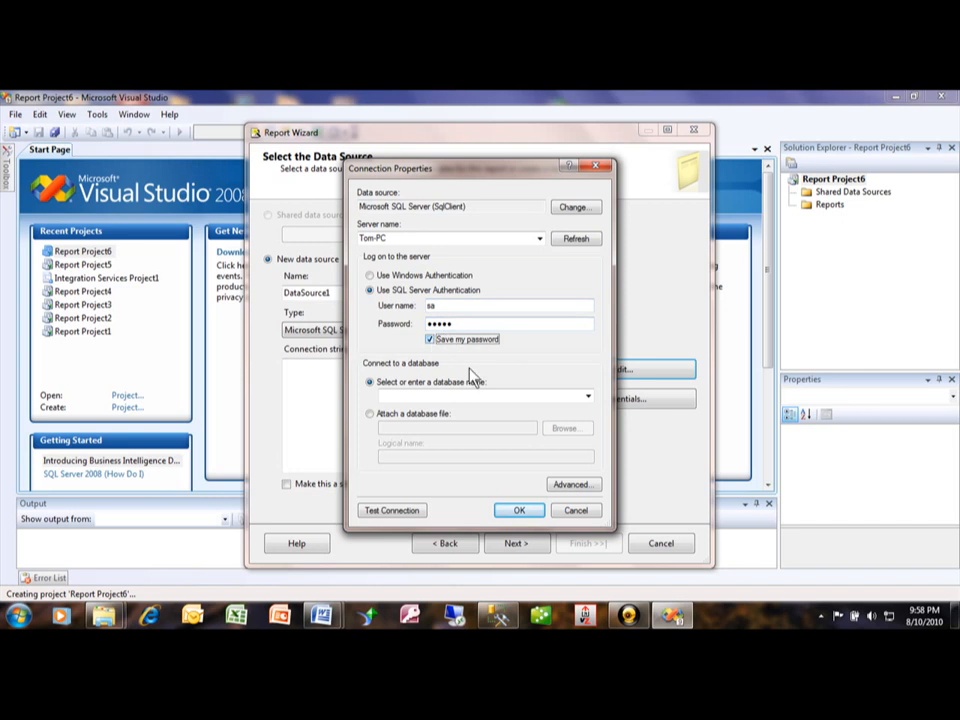
Choose the Class1-manual database, test the connection and accept the connection properties.
{"action": "left_click", "coordinate": [589, 399]}
{"action": "left_click", "coordinate": [589, 399]}
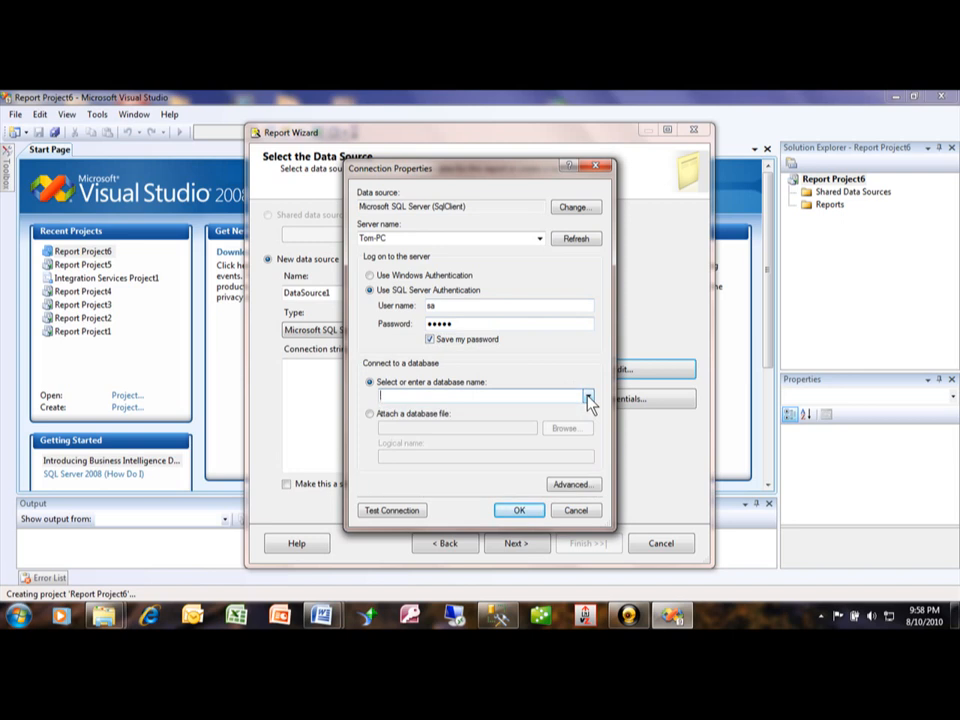
{"action": "left_click", "coordinate": [589, 399]}
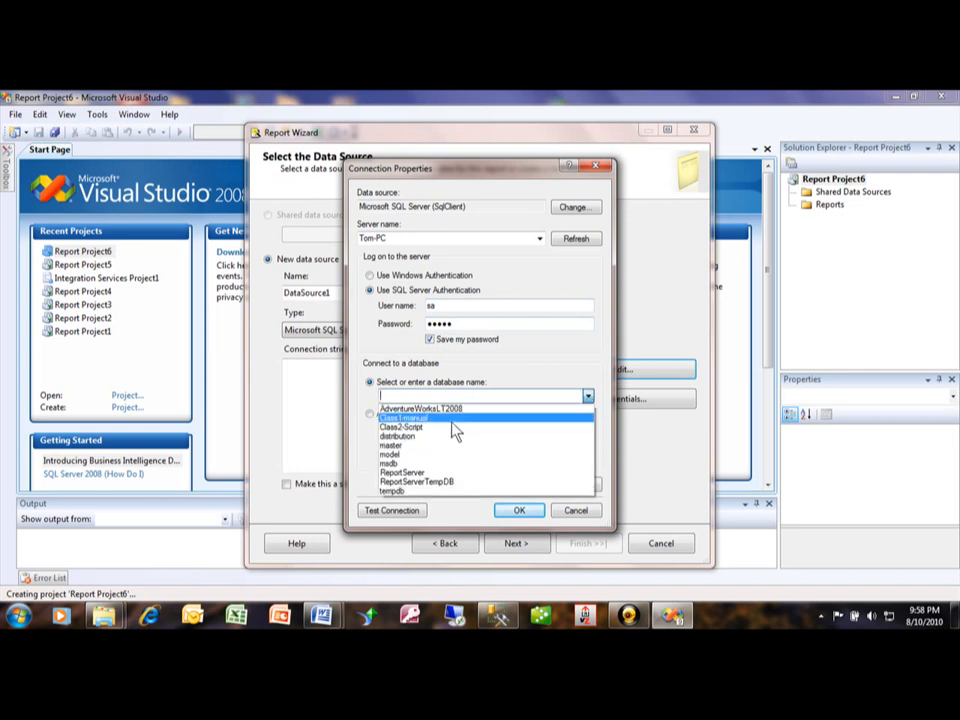
{"action": "left_click", "coordinate": [453, 418]}
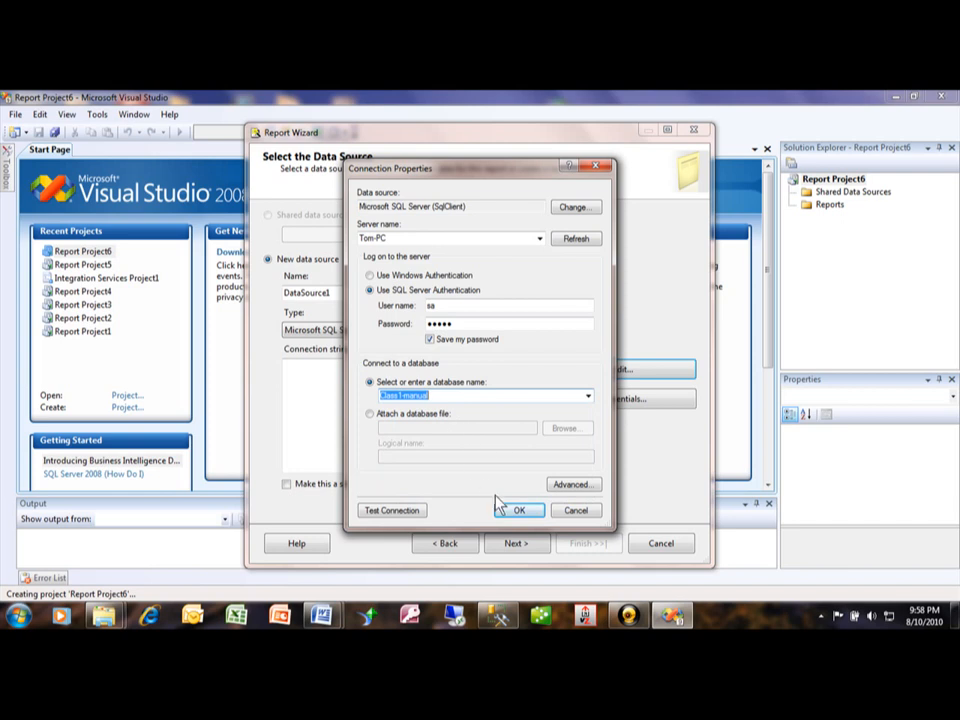
{"action": "left_click", "coordinate": [392, 511]}
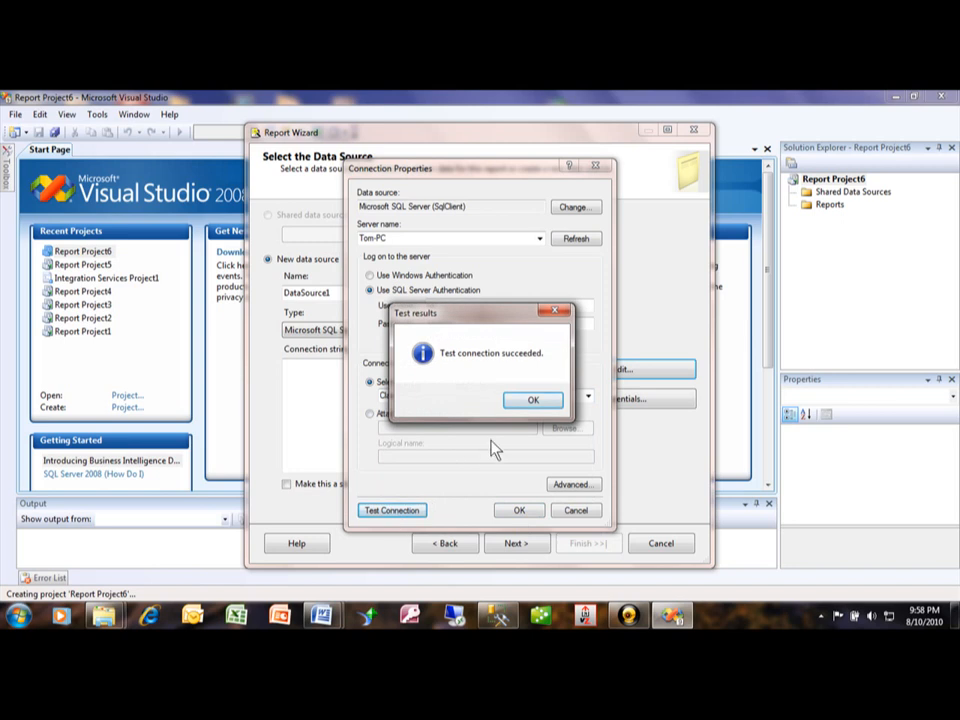
{"action": "left_click", "coordinate": [530, 402]}
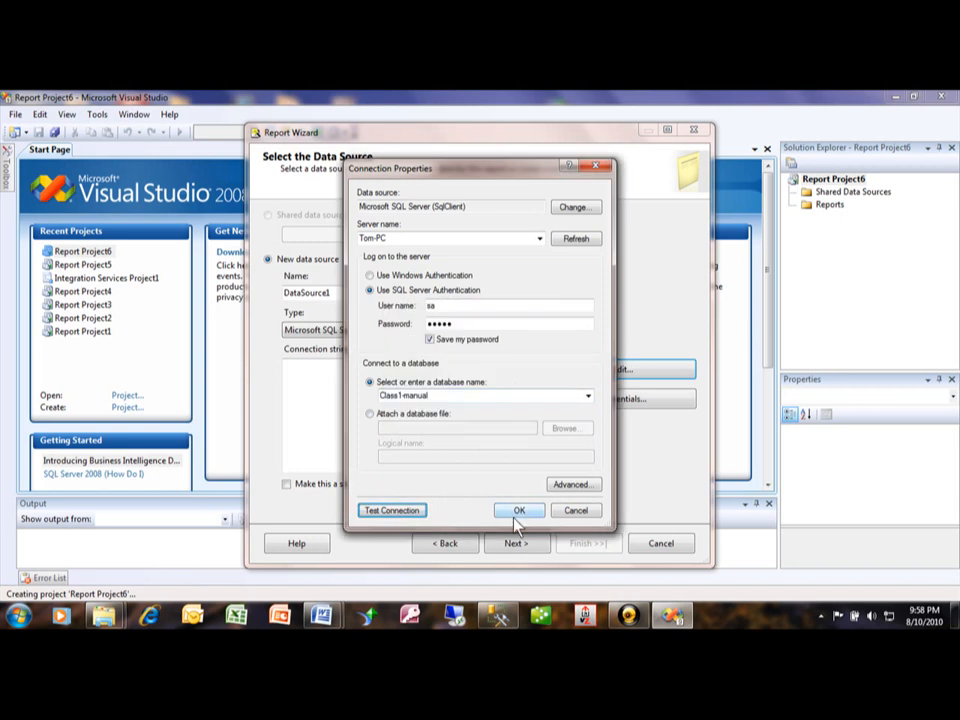
{"action": "left_click", "coordinate": [512, 514]}
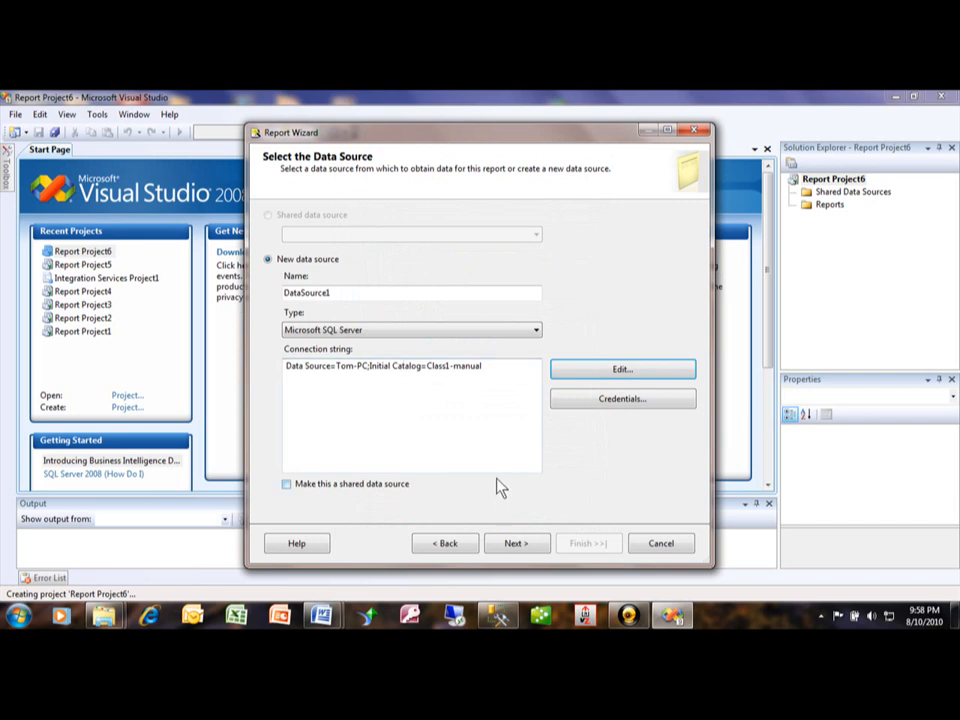
Continue to the query design page, open the query builder and add the OrderMaster table.
{"action": "left_click", "coordinate": [515, 543]}
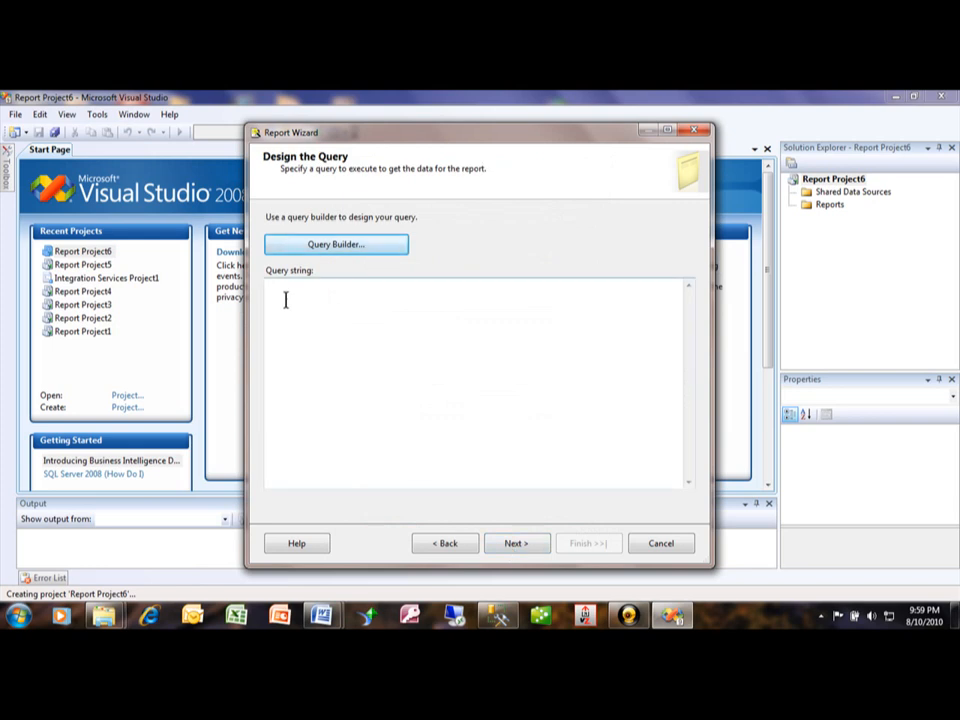
{"action": "left_click", "coordinate": [357, 248]}
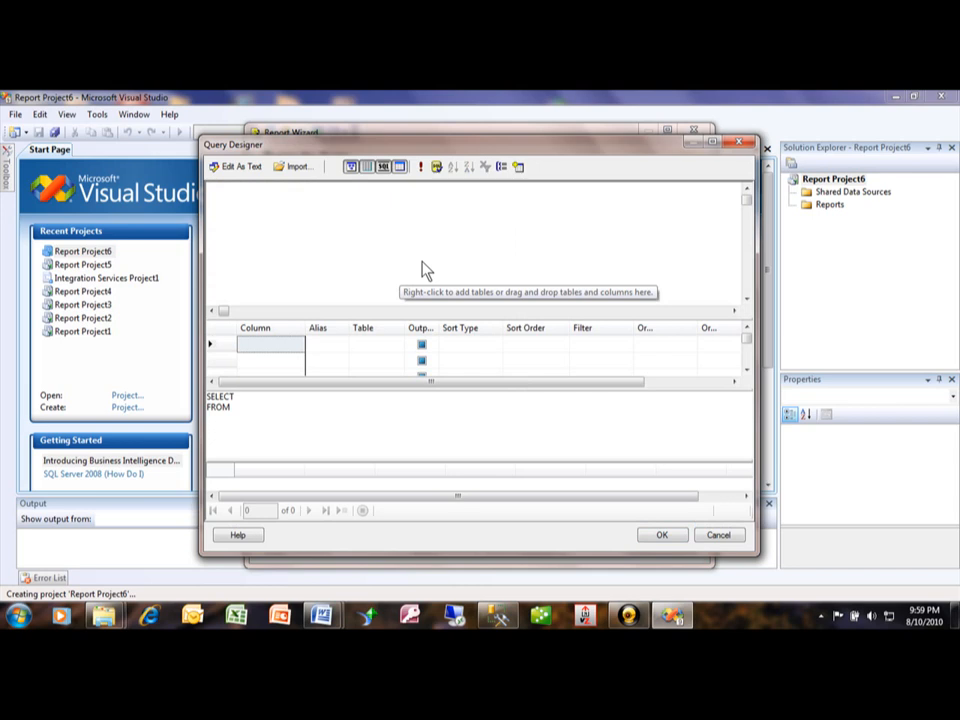
{"action": "left_click", "coordinate": [519, 168]}
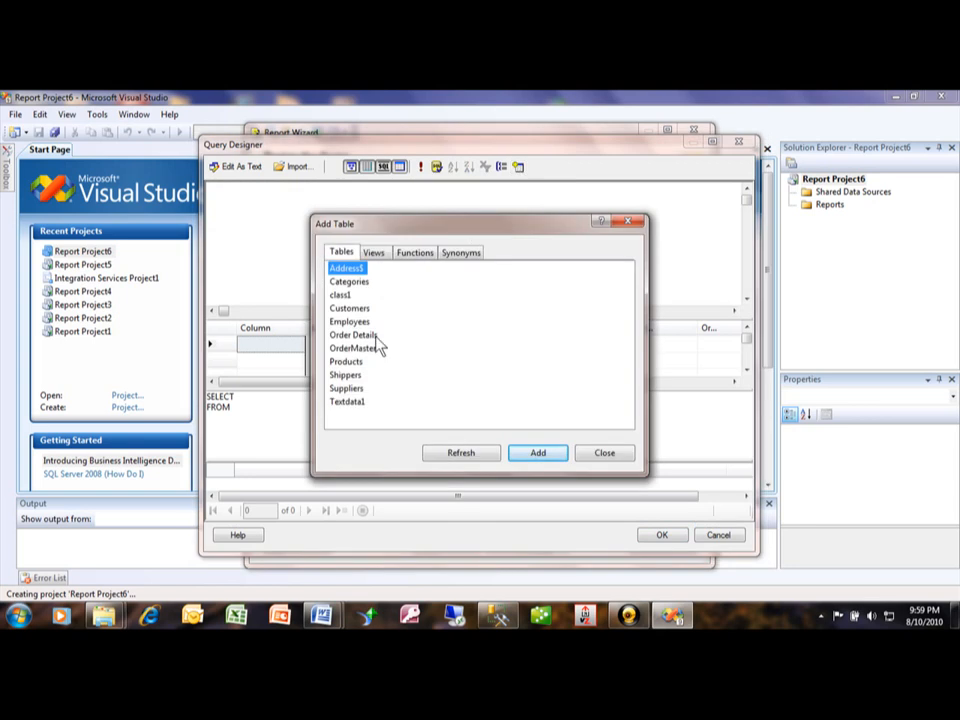
{"action": "double_click", "coordinate": [368, 348]}
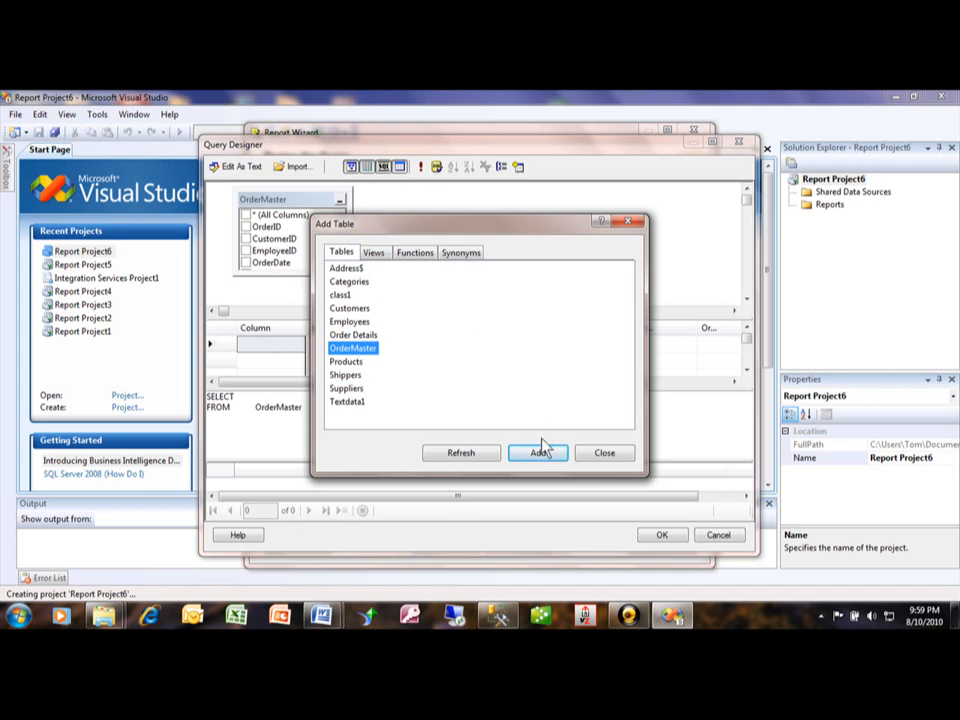
{"action": "left_click", "coordinate": [606, 453]}
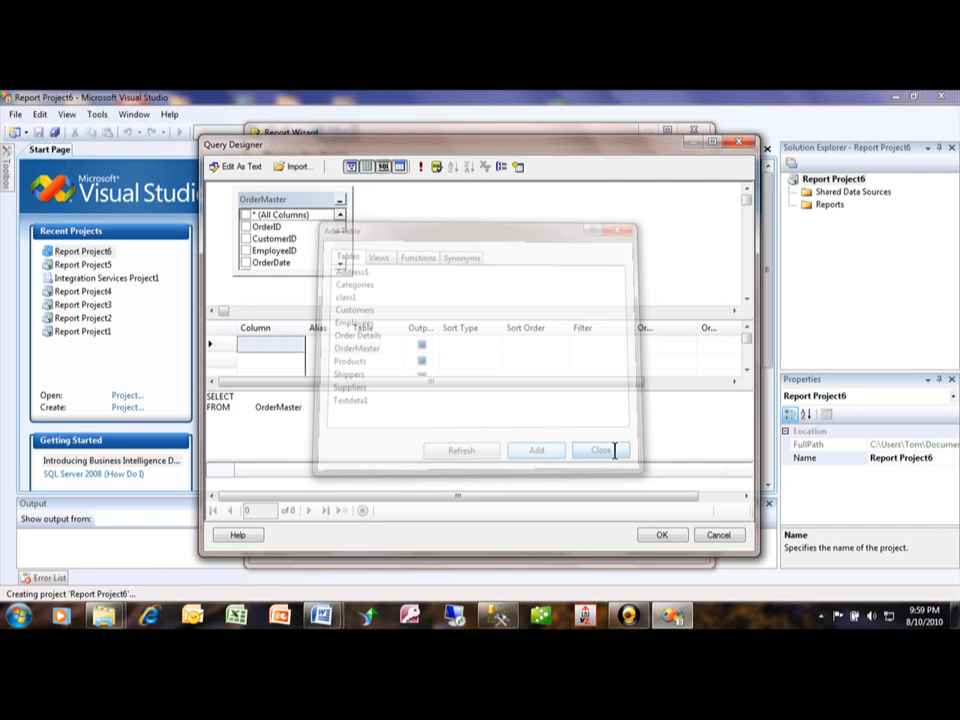
Include OrderID, CustomerID, EmployeeID, OrderDate and orderamount from OrderMaster in the query and accept it into the wizard.
{"action": "left_click", "coordinate": [245, 227]}
{"action": "left_click", "coordinate": [245, 239]}
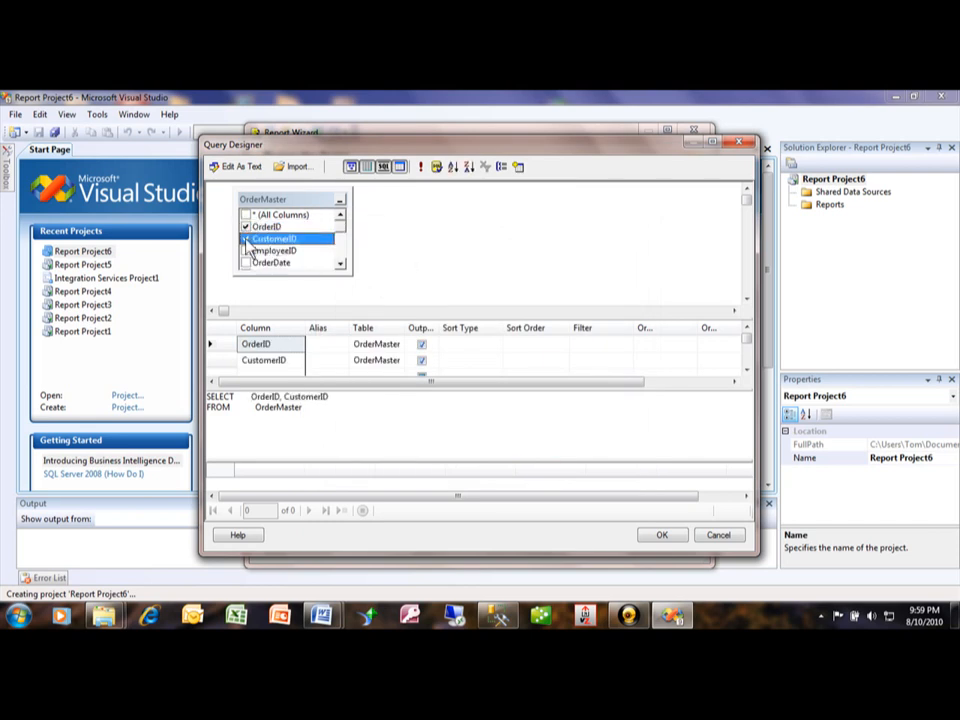
{"action": "left_click", "coordinate": [245, 251]}
{"action": "left_click", "coordinate": [245, 263]}
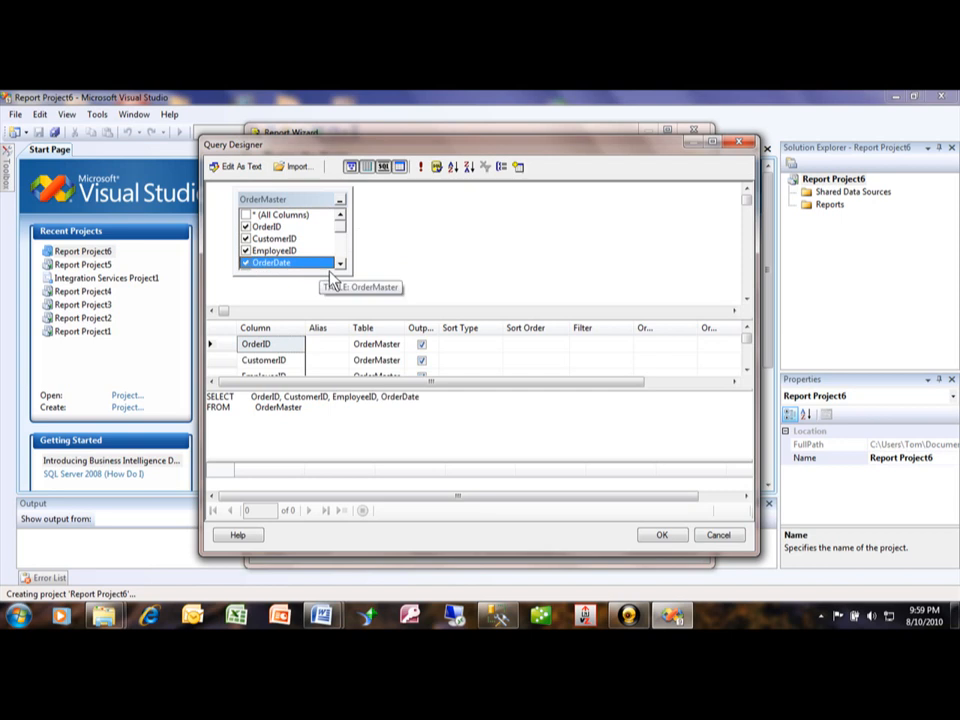
{"action": "left_click", "coordinate": [340, 264]}
{"action": "left_click", "coordinate": [340, 264]}
{"action": "left_click", "coordinate": [340, 264]}
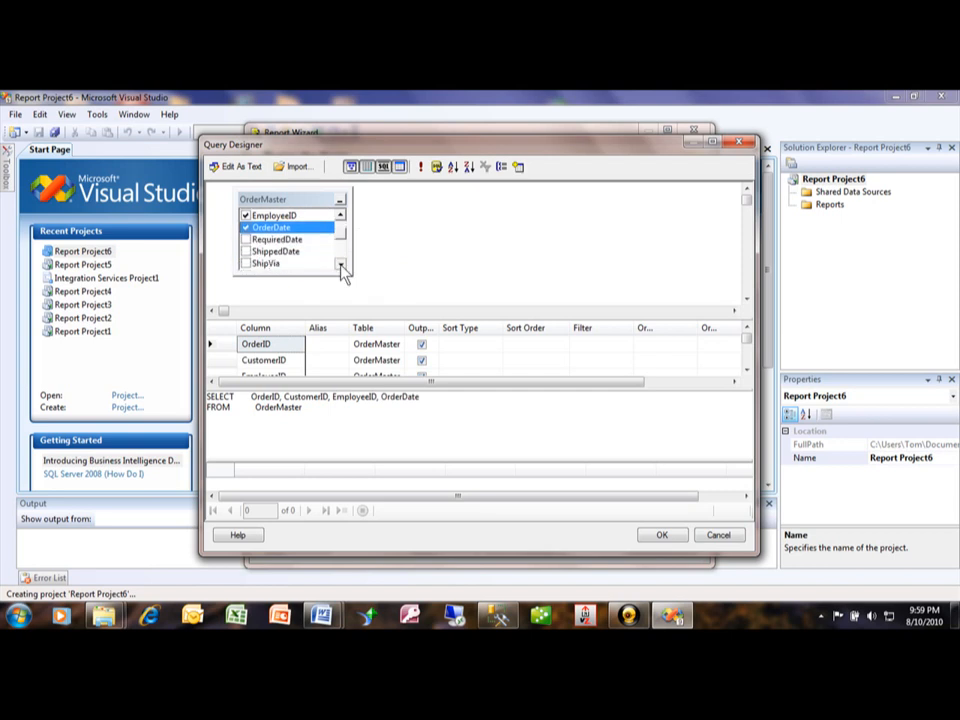
{"action": "left_click", "coordinate": [340, 264]}
{"action": "left_click", "coordinate": [340, 264]}
{"action": "left_click", "coordinate": [340, 264]}
{"action": "left_click", "coordinate": [340, 264]}
{"action": "left_click", "coordinate": [340, 264]}
{"action": "left_click", "coordinate": [340, 264]}
{"action": "left_click", "coordinate": [340, 264]}
{"action": "left_click", "coordinate": [340, 264]}
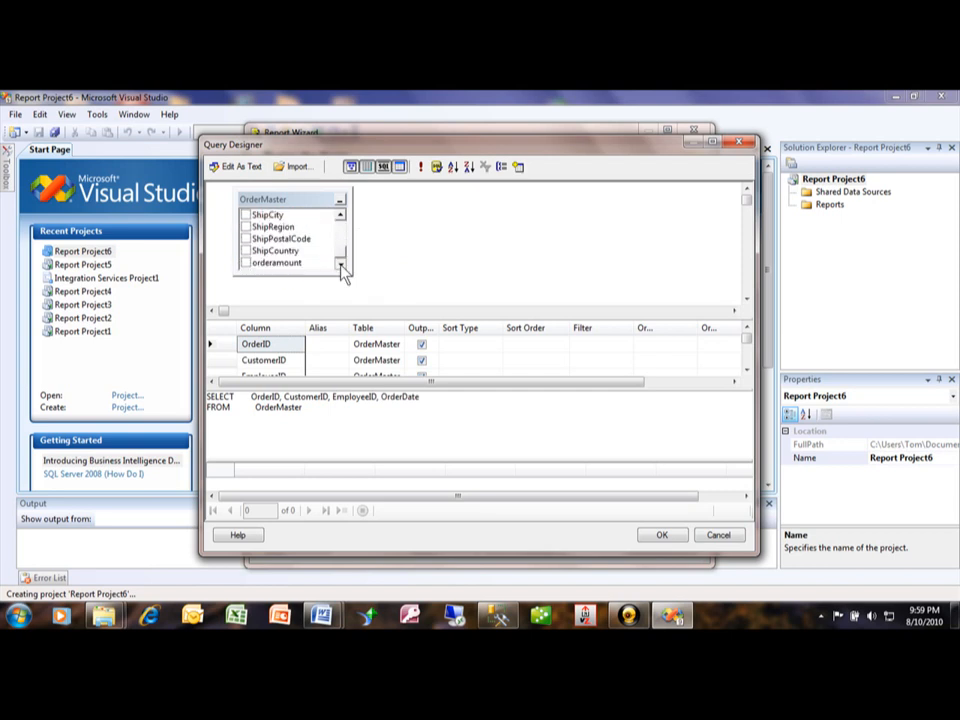
{"action": "left_click", "coordinate": [245, 263]}
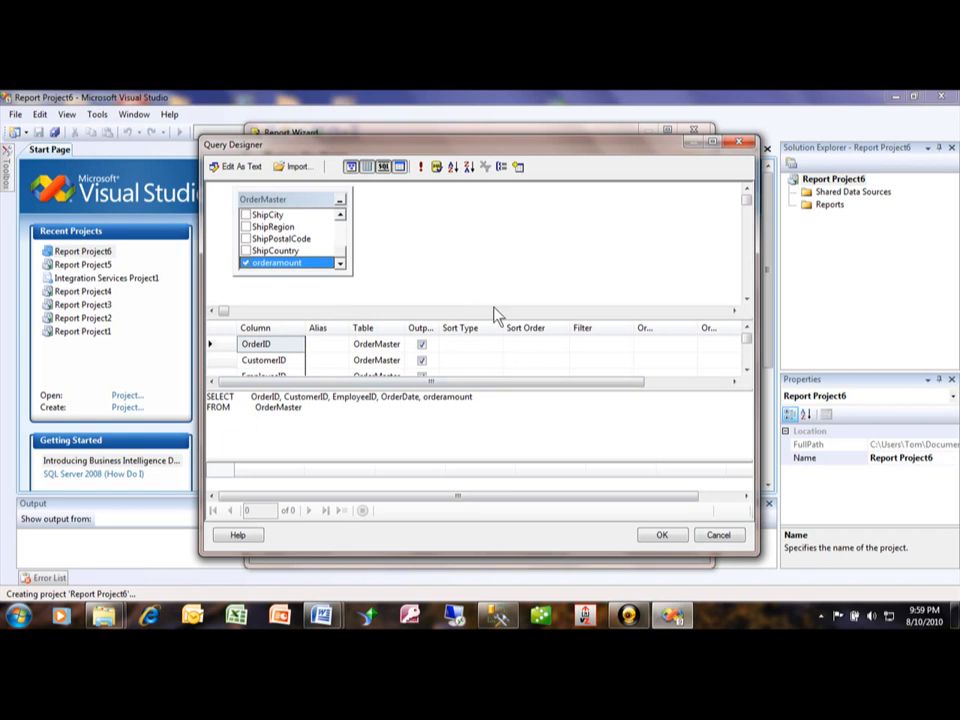
{"action": "left_click", "coordinate": [660, 538]}
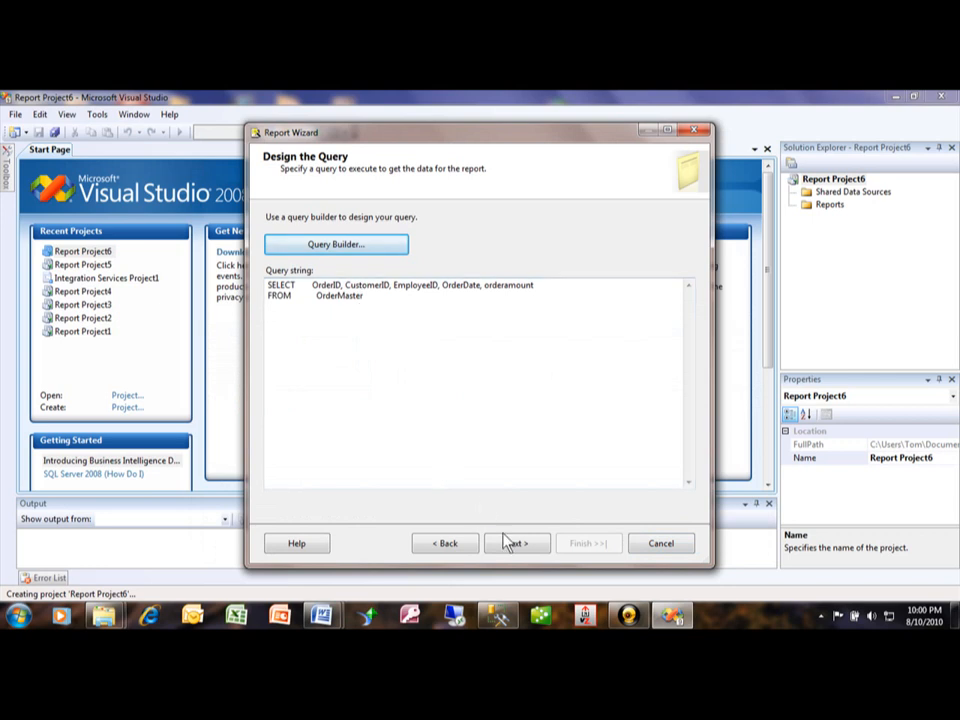
{"action": "left_click", "coordinate": [409, 351]}
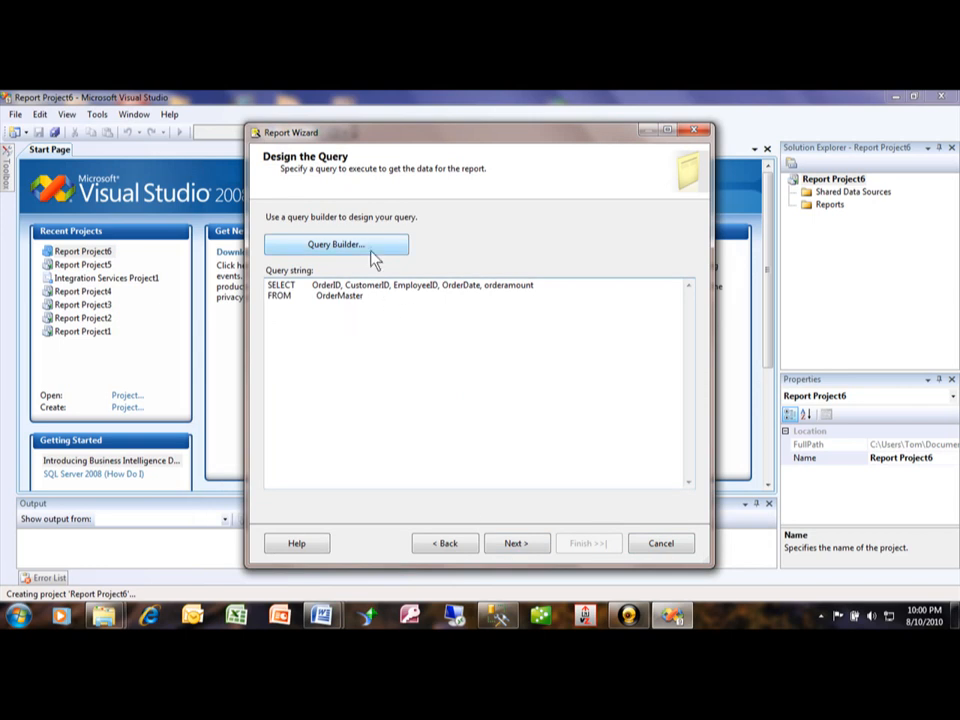
Continue past the query, compare the Matrix report type, and choose Tabular as the report type.
{"action": "left_click", "coordinate": [520, 546]}
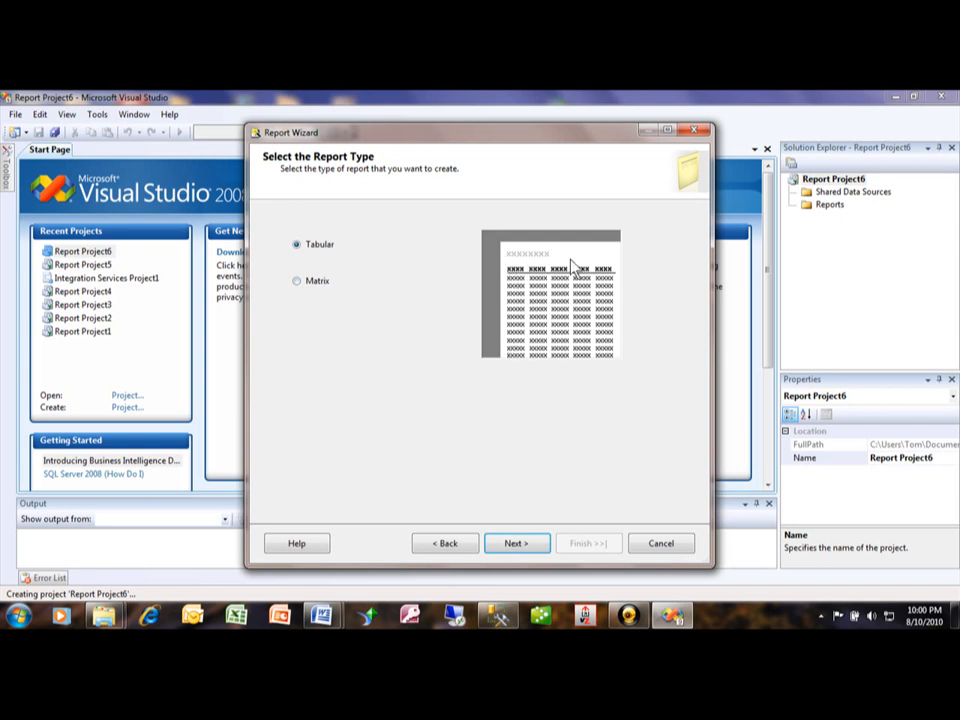
{"action": "left_click", "coordinate": [298, 282]}
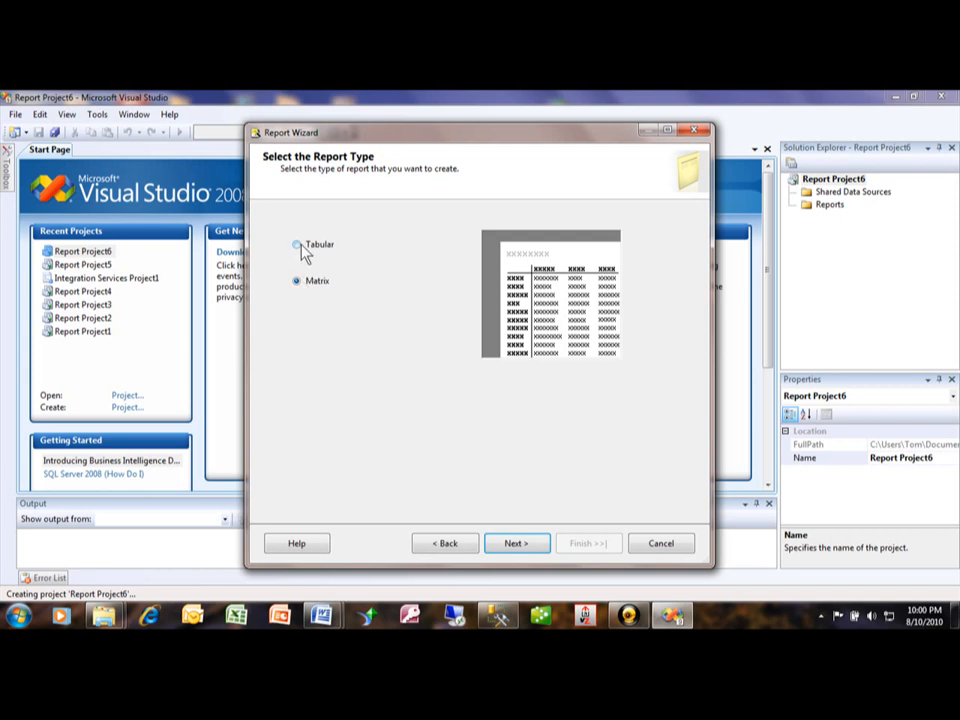
{"action": "left_click", "coordinate": [298, 246]}
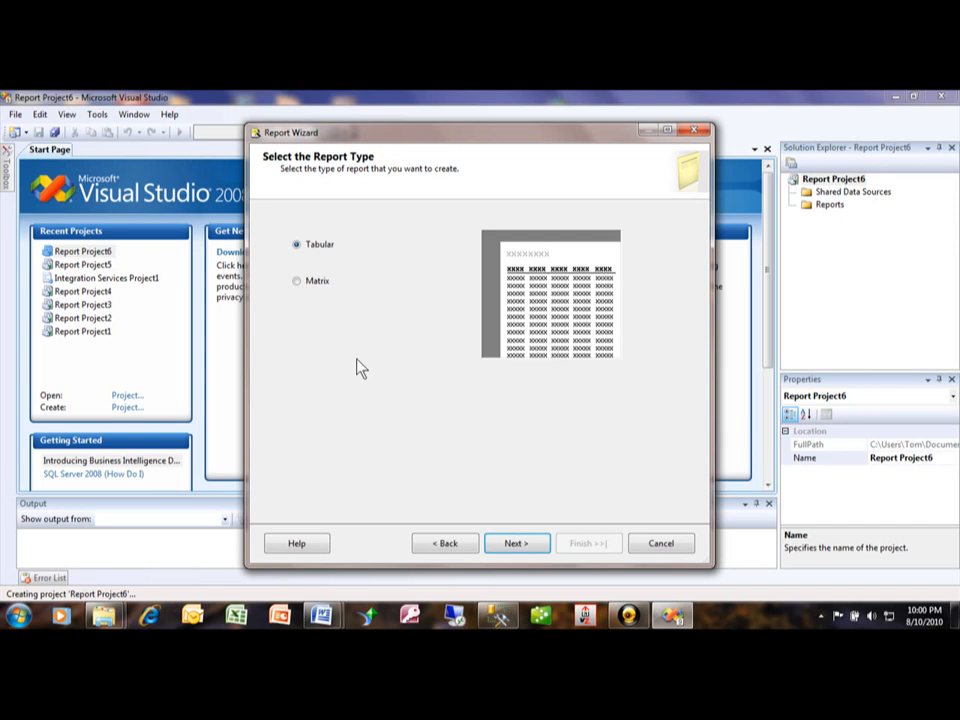
{"action": "left_click", "coordinate": [531, 557]}
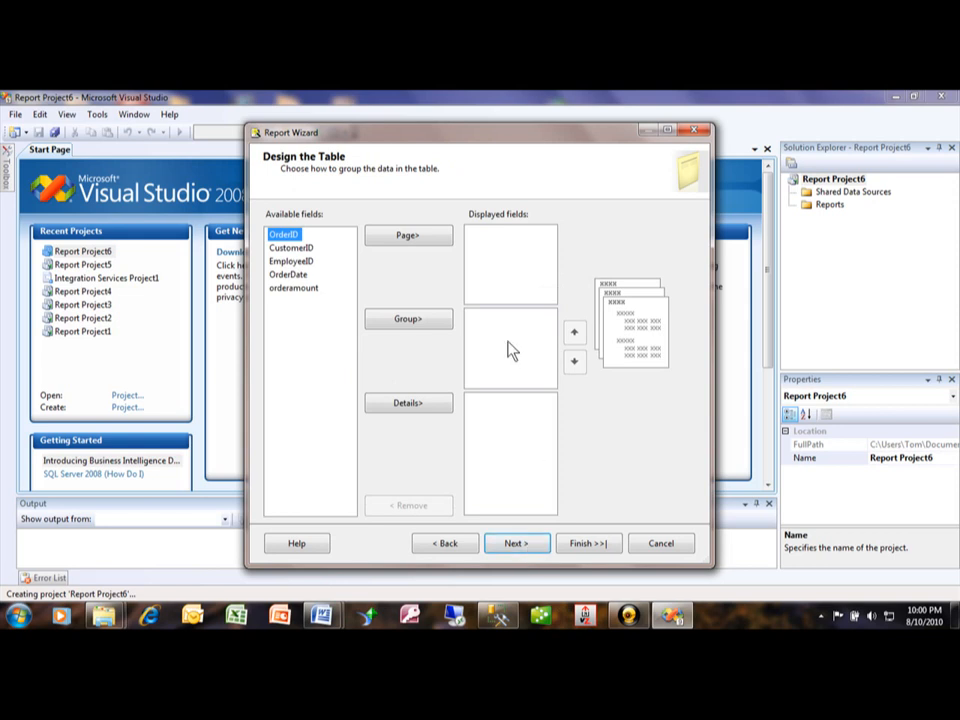
Group the table by CustomerID, put OrderID, EmployeeID, OrderDate and orderamount in the details, and accept the table design.
{"action": "left_click_drag", "start_coordinate": [298, 247], "coordinate": [496, 336]}
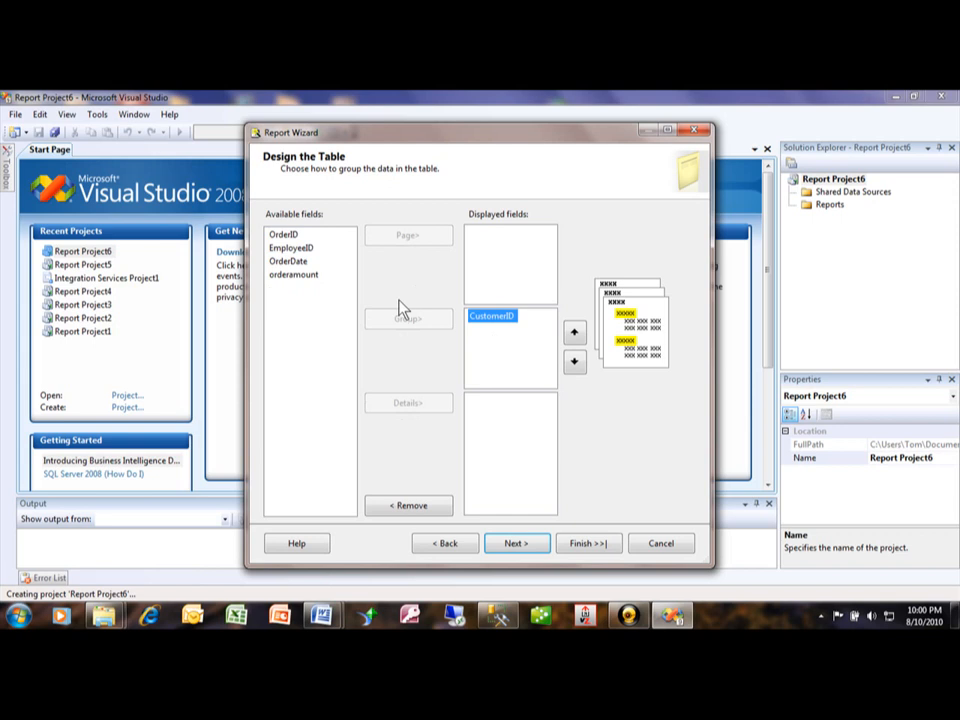
{"action": "left_click", "coordinate": [283, 248]}
{"action": "left_click_drag", "start_coordinate": [280, 236], "coordinate": [499, 439]}
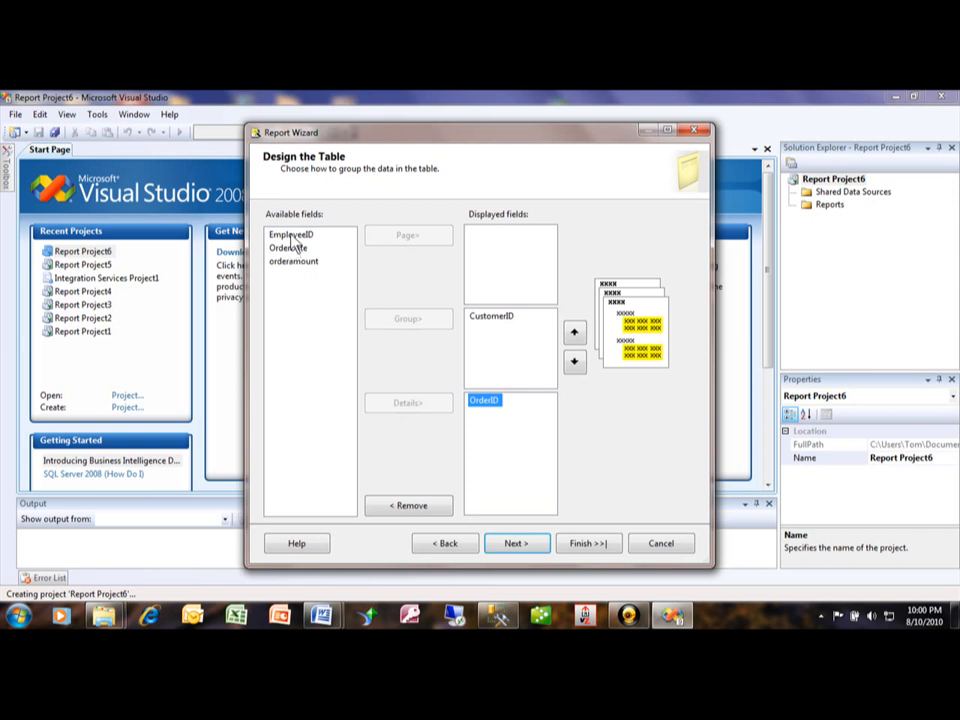
{"action": "left_click_drag", "start_coordinate": [296, 240], "coordinate": [490, 425]}
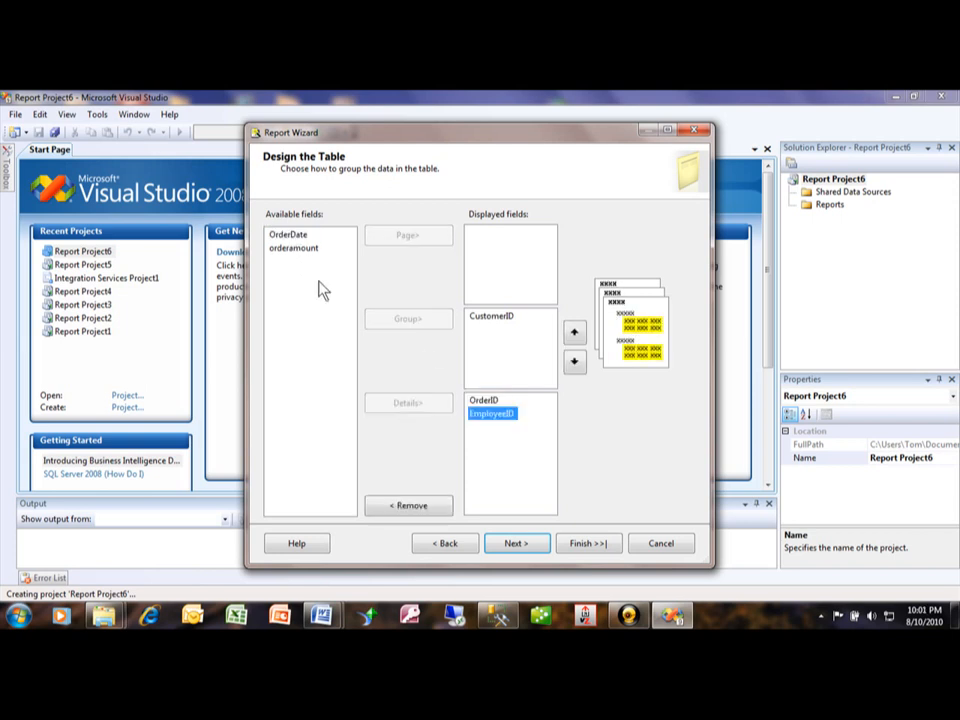
{"action": "left_click_drag", "start_coordinate": [298, 238], "coordinate": [489, 432]}
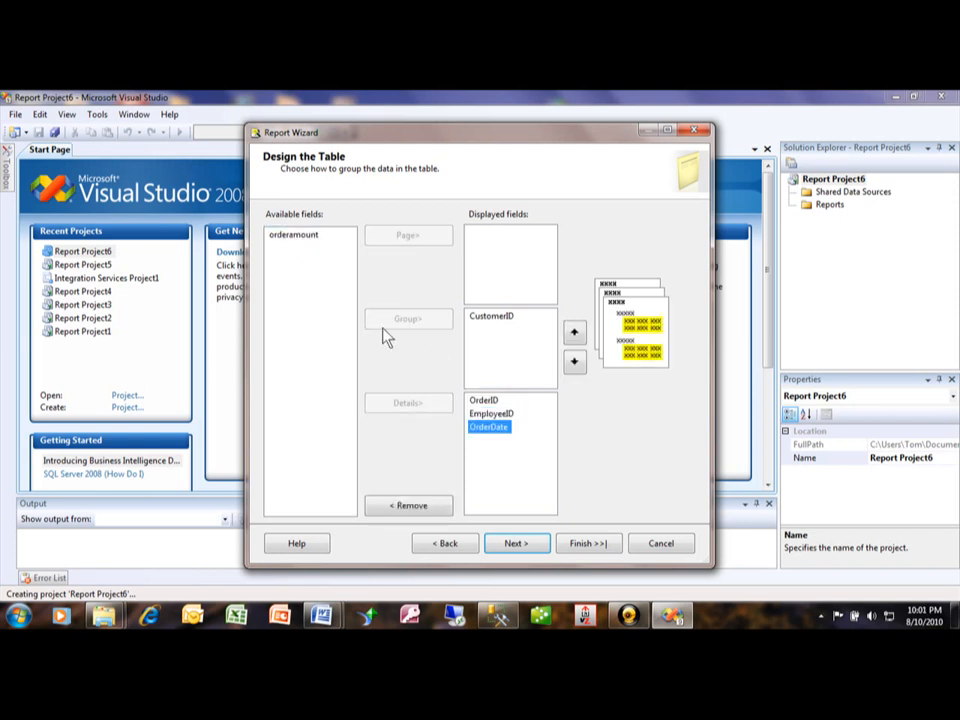
{"action": "left_click_drag", "start_coordinate": [296, 242], "coordinate": [497, 469]}
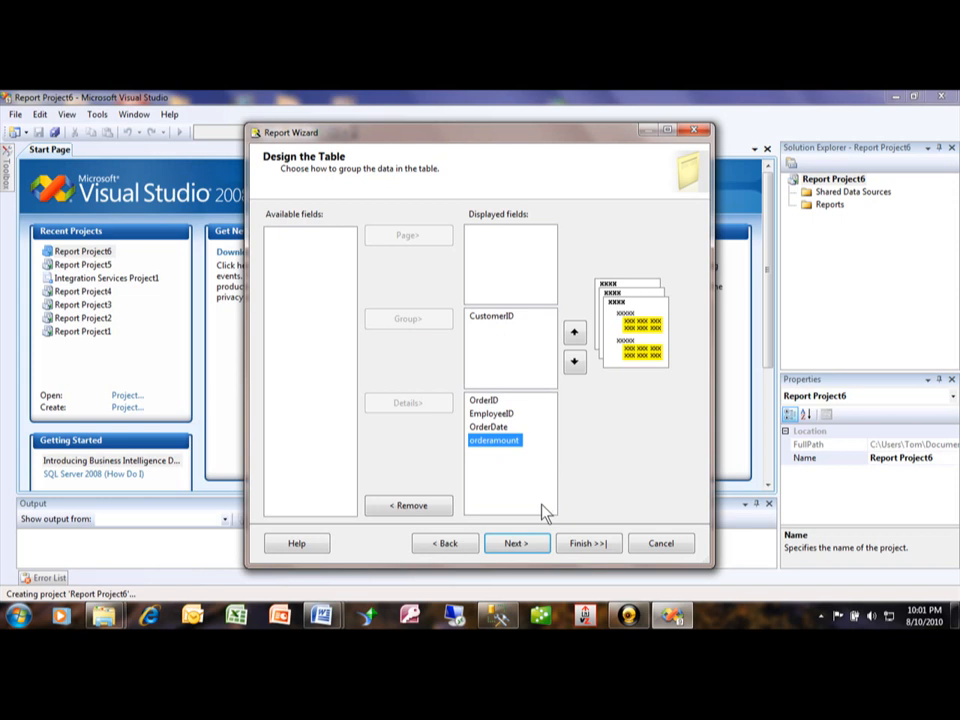
{"action": "left_click", "coordinate": [516, 545]}
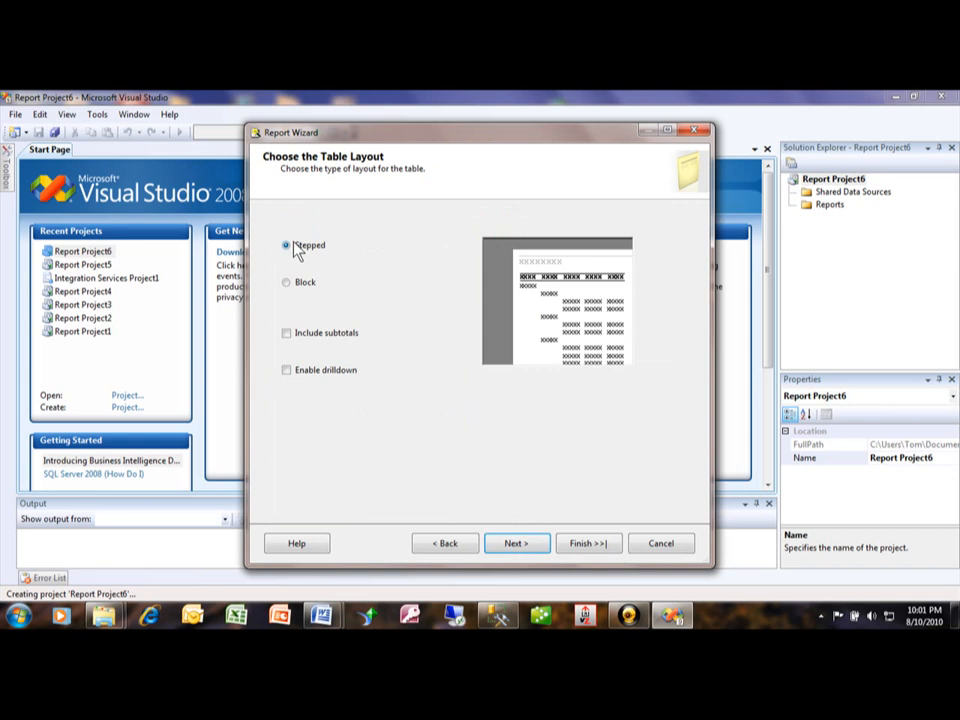
Compare the Block layout, then use the Stepped layout with subtotals included and drilldown enabled.
{"action": "left_click", "coordinate": [287, 284]}
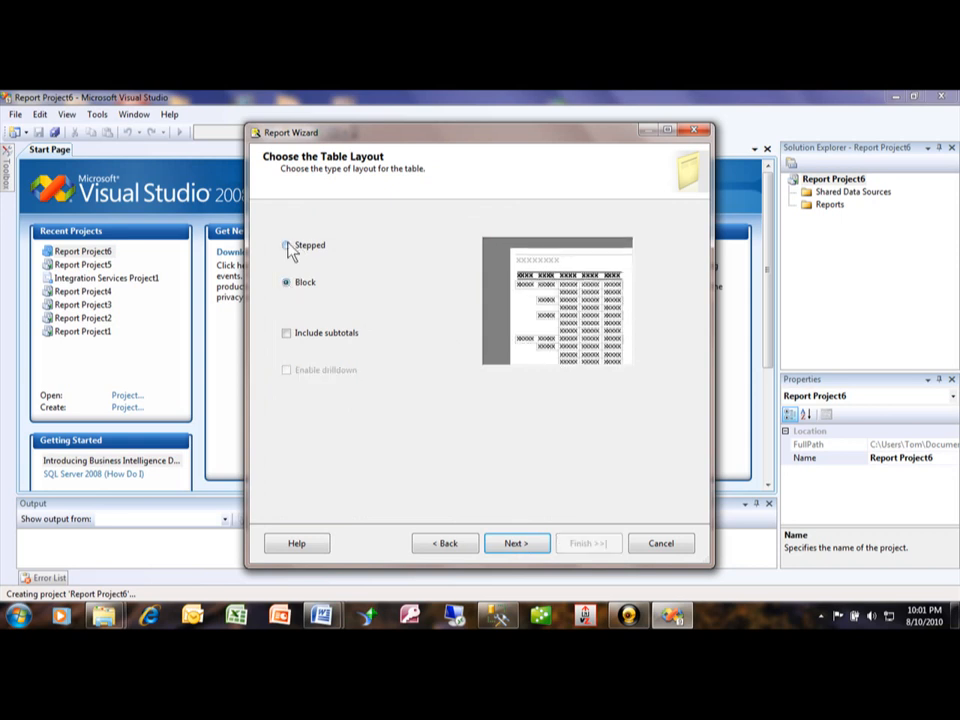
{"action": "left_click", "coordinate": [287, 246]}
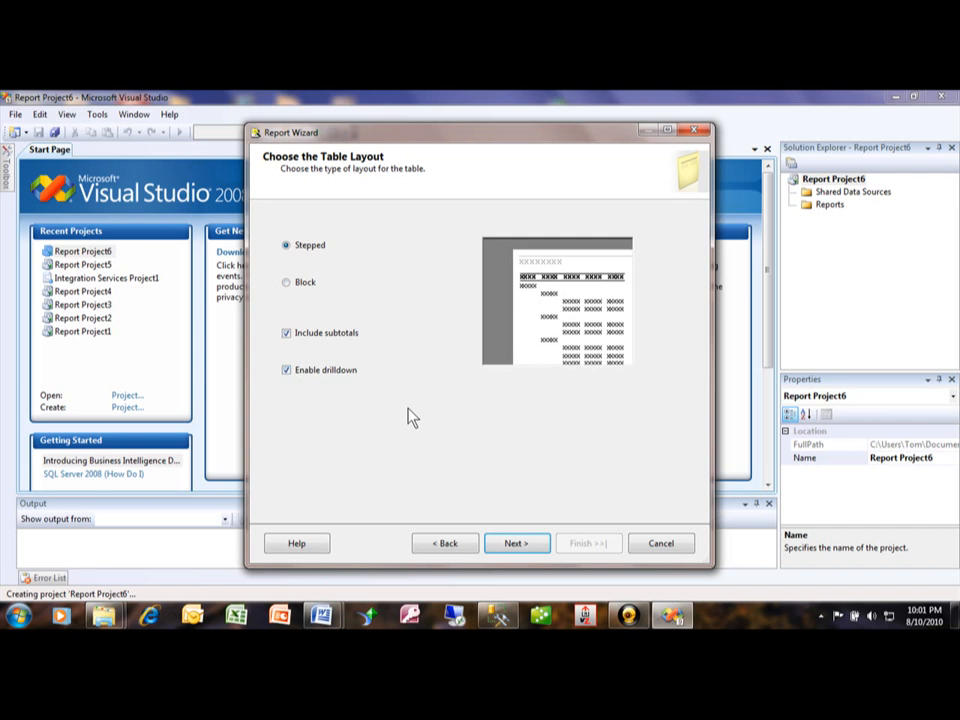
{"action": "left_click", "coordinate": [514, 546]}
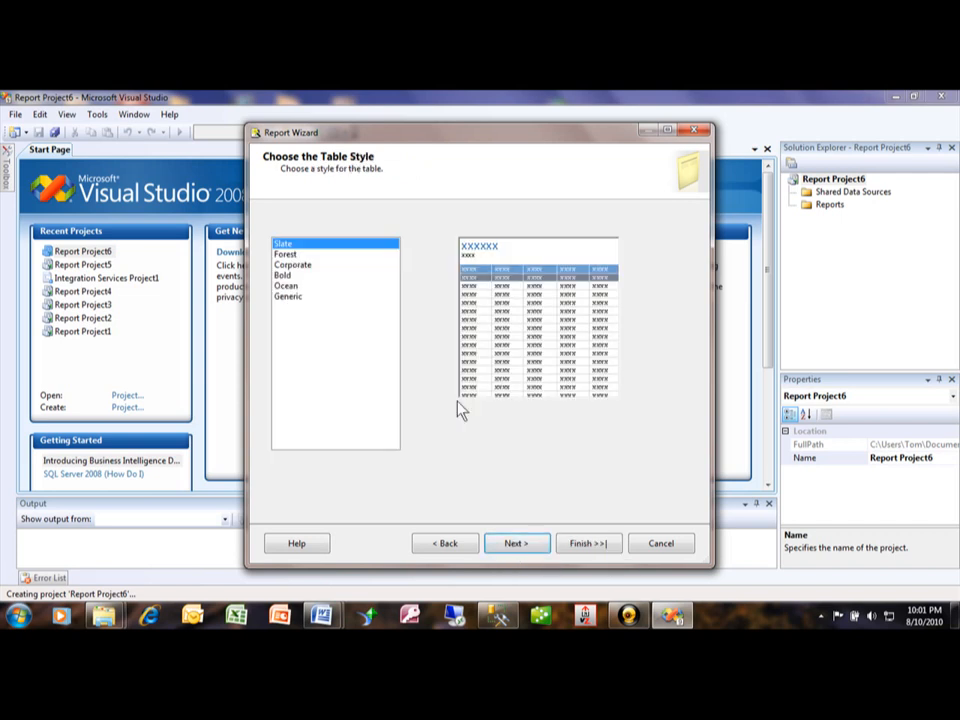
Browse the Forest, Corporate, Bold, Ocean and Generic table styles, then settle on Slate and accept it.
{"action": "left_click", "coordinate": [304, 255]}
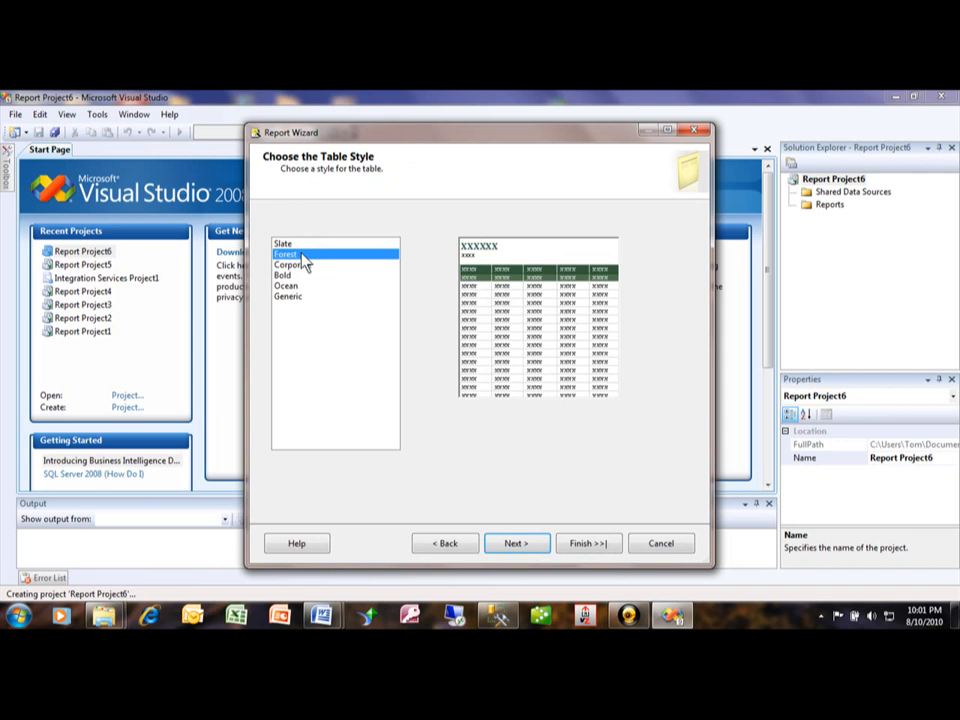
{"action": "left_click", "coordinate": [304, 266]}
{"action": "left_click", "coordinate": [299, 275]}
{"action": "left_click", "coordinate": [300, 285]}
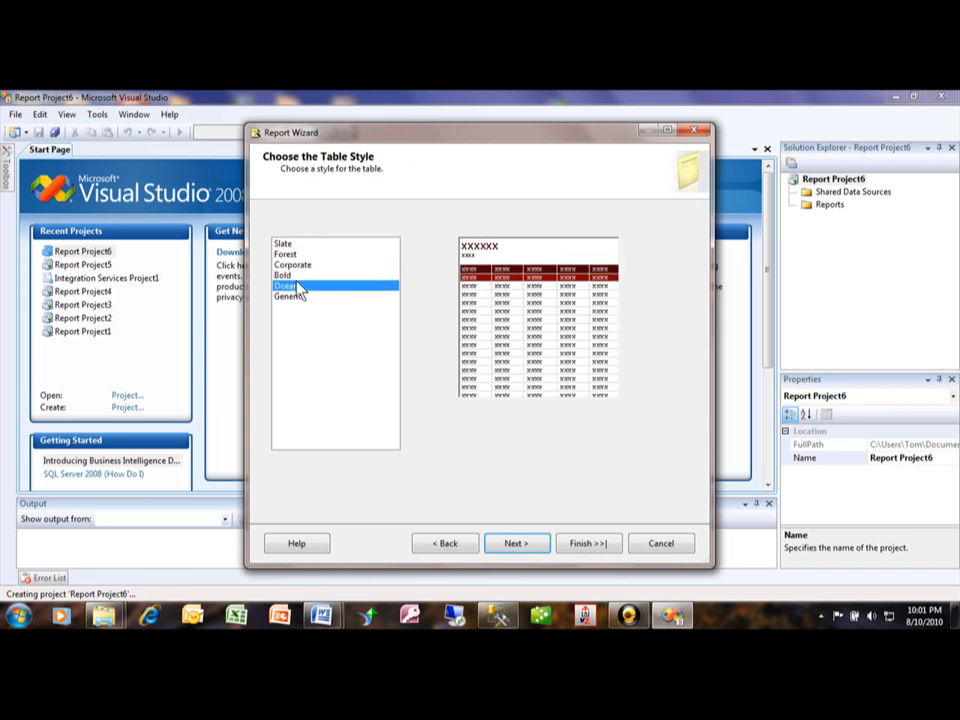
{"action": "left_click", "coordinate": [294, 297]}
{"action": "key", "text": "Up"}
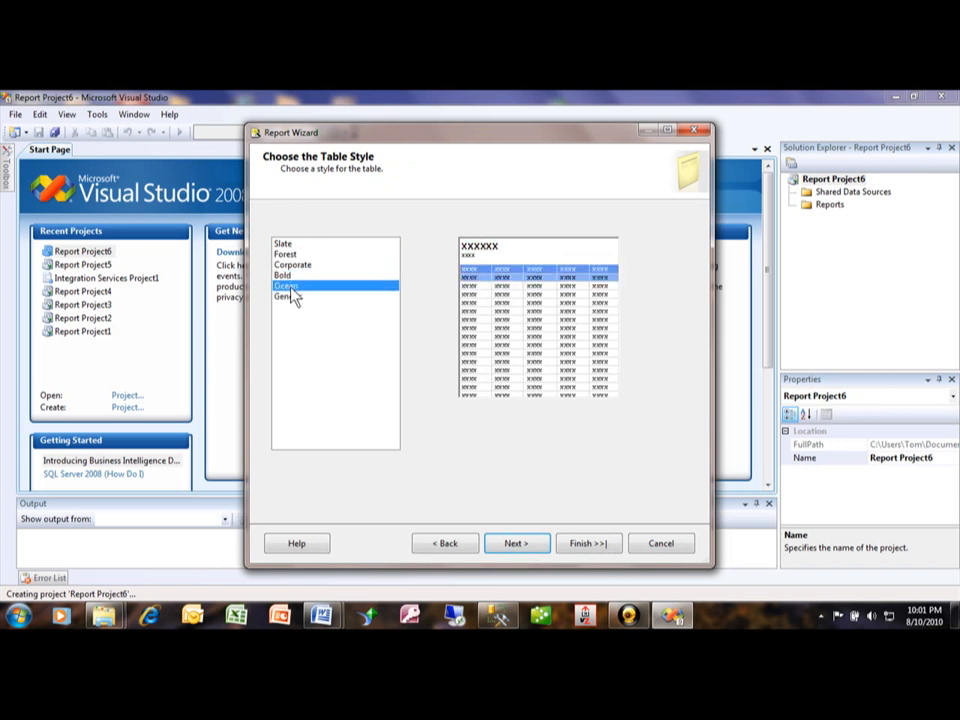
{"action": "left_click", "coordinate": [286, 248]}
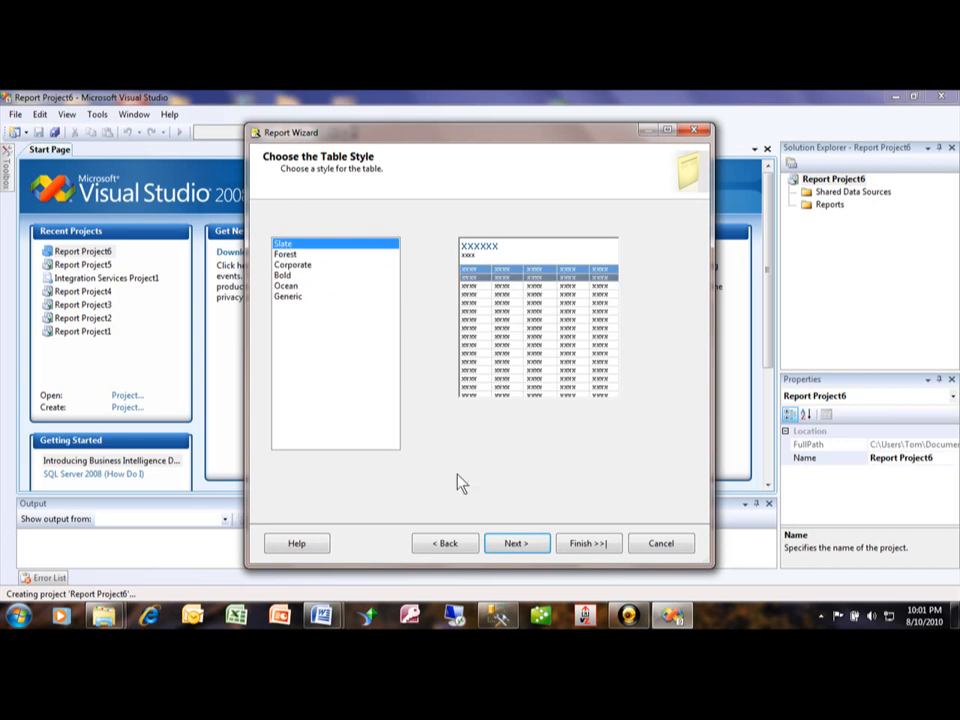
{"action": "left_click", "coordinate": [513, 544]}
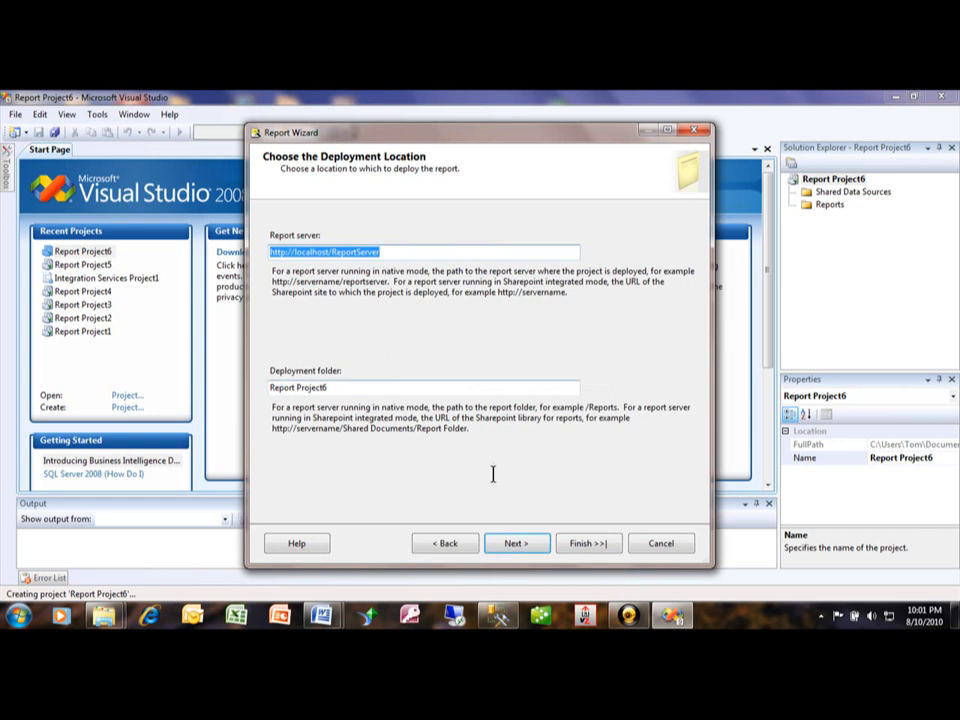
Accept the default deployment location, name the report "orders by customer" and finish the wizard.
{"action": "left_click", "coordinate": [513, 543]}
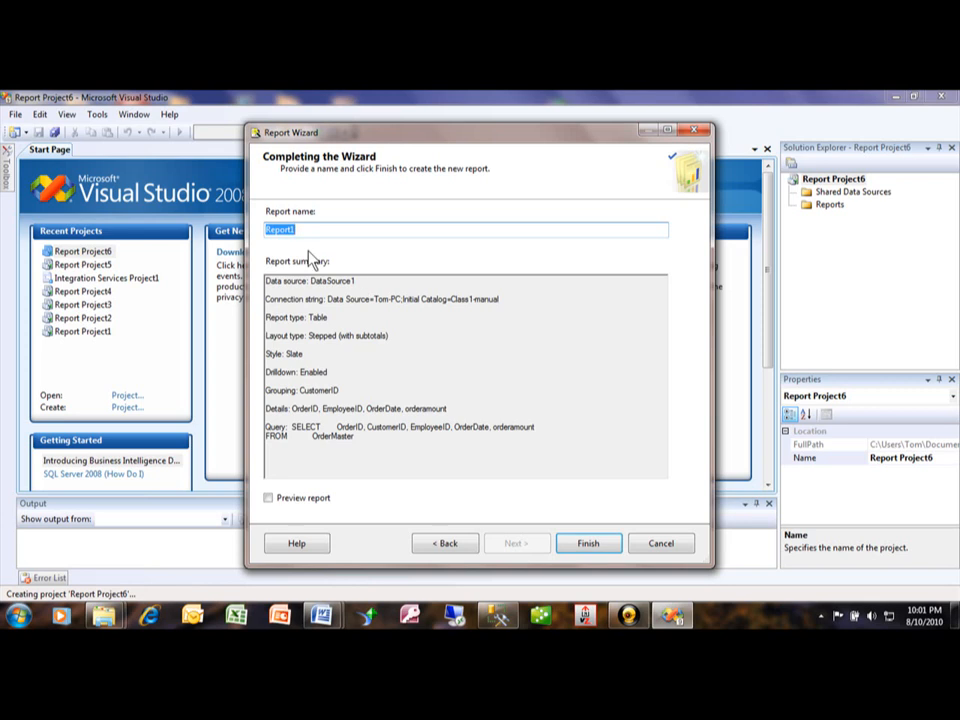
{"action": "type", "text": "orders by customer"}
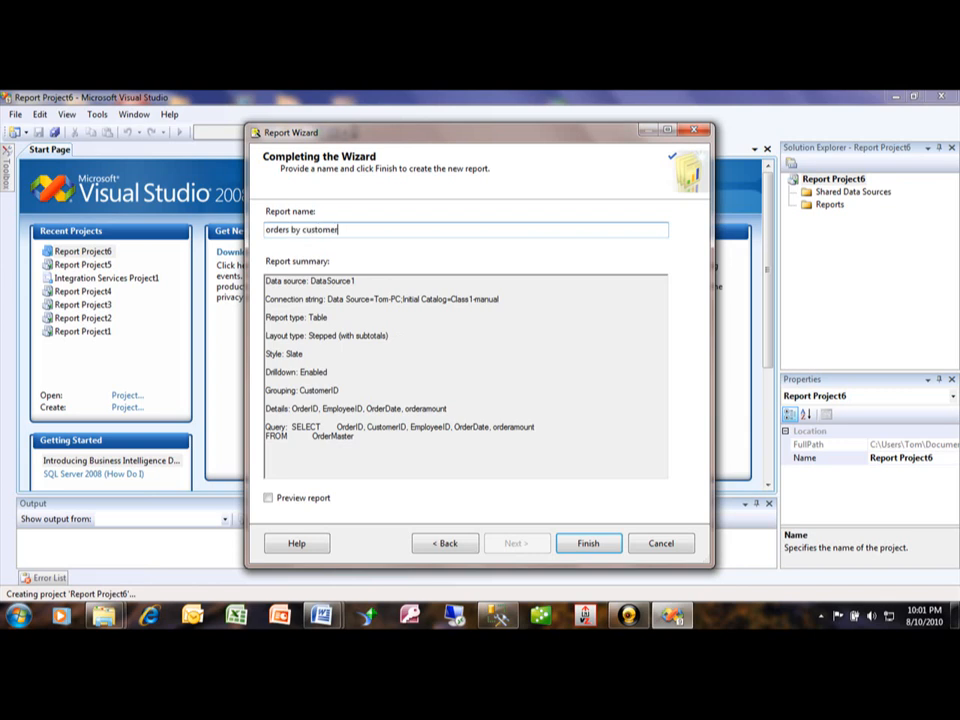
{"action": "left_click", "coordinate": [590, 547]}
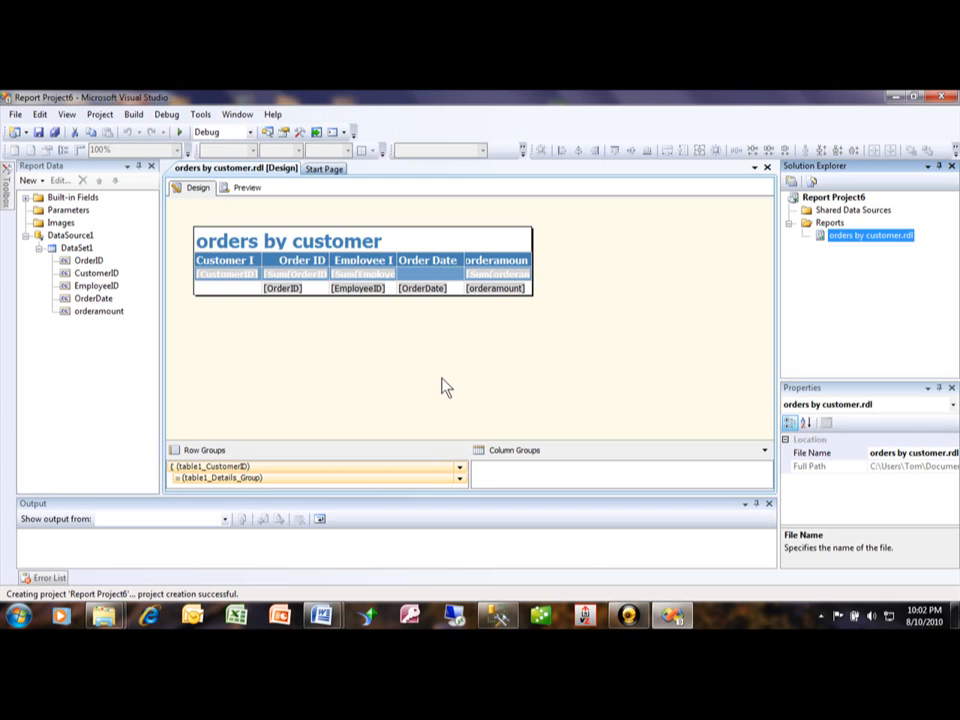
Preview the report, expand the second customer's orders, look through page 2 and return to the design view.
{"action": "left_click", "coordinate": [240, 190]}
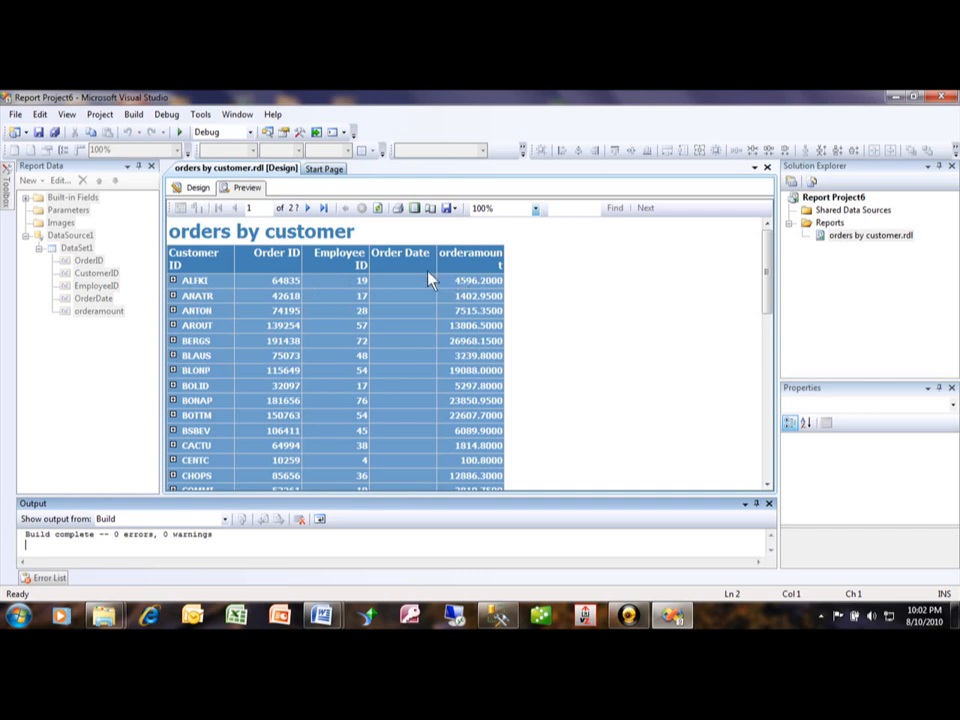
{"action": "left_click", "coordinate": [174, 297]}
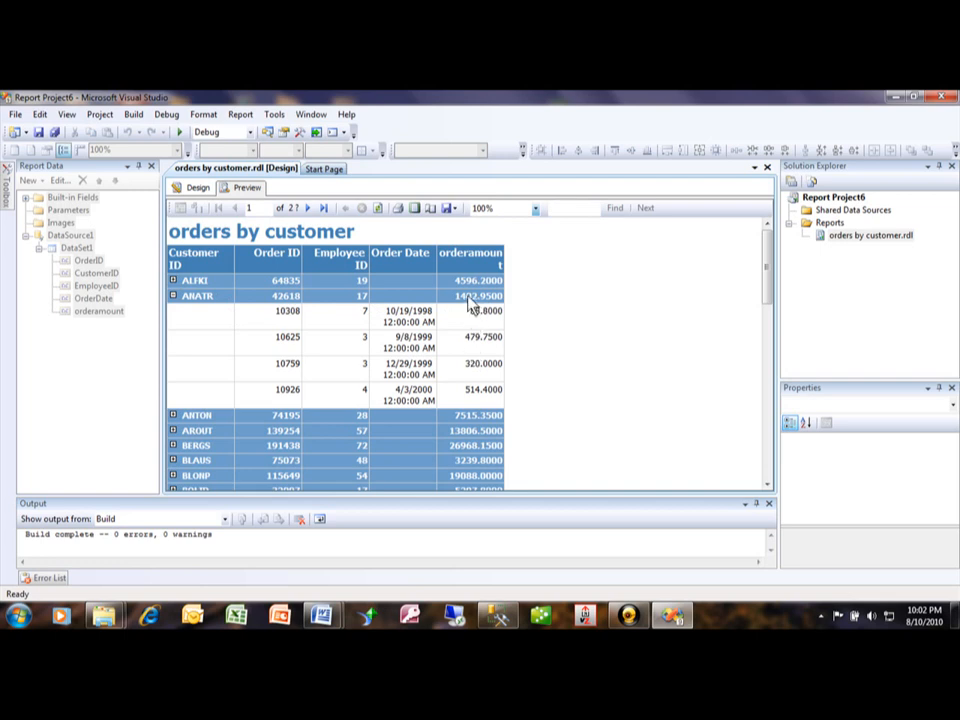
{"action": "left_click_drag", "start_coordinate": [774, 265], "coordinate": [755, 343]}
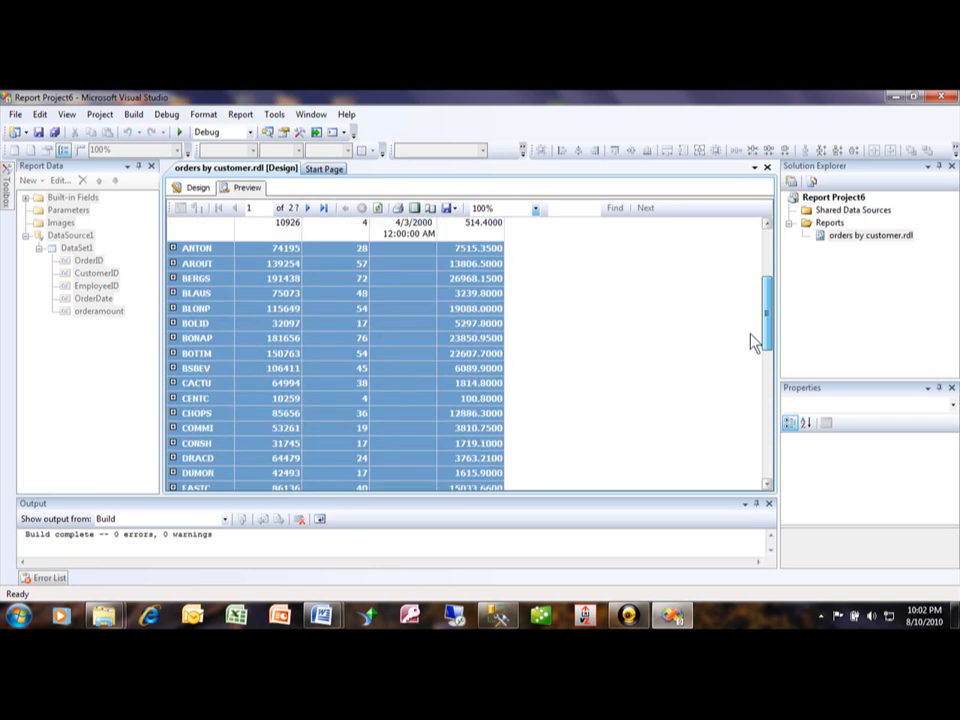
{"action": "left_click", "coordinate": [310, 209]}
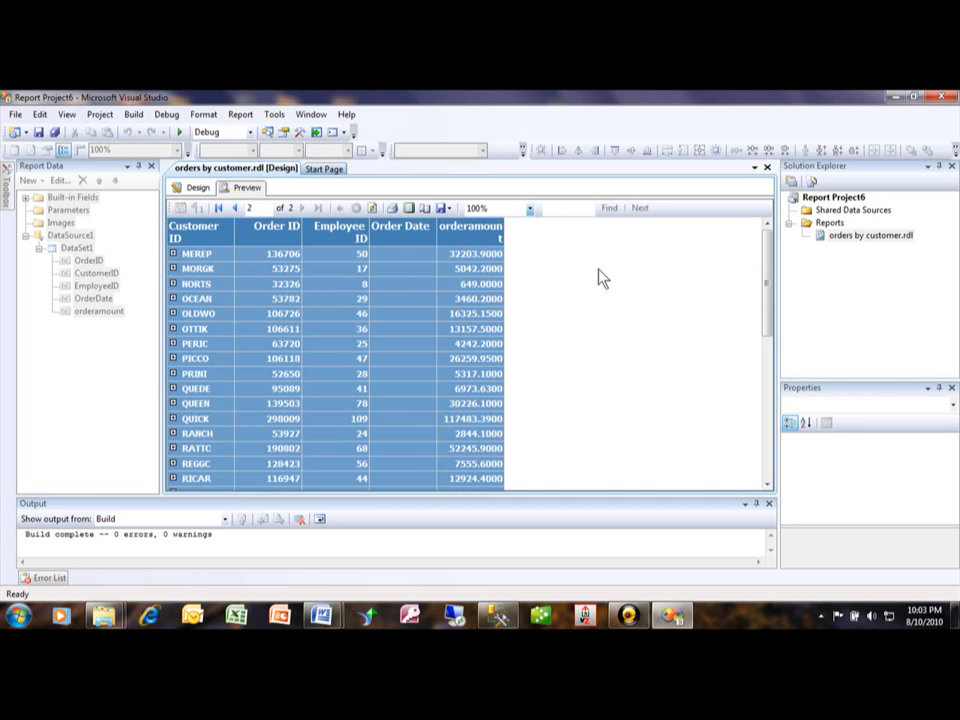
{"action": "left_click_drag", "start_coordinate": [768, 337], "coordinate": [767, 233]}
{"action": "left_click", "coordinate": [199, 188]}
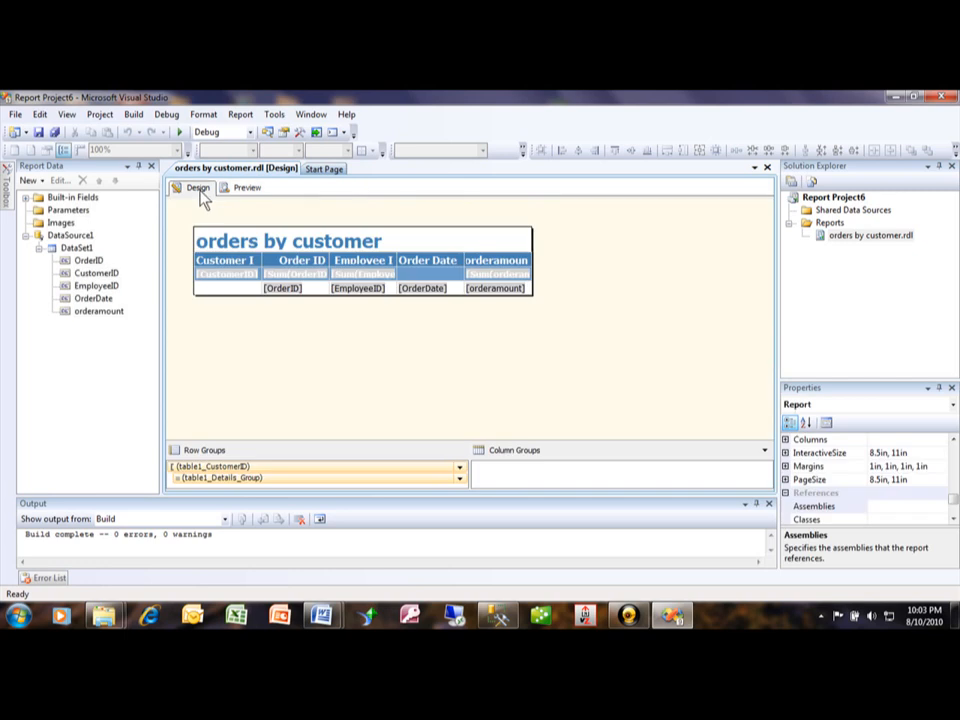